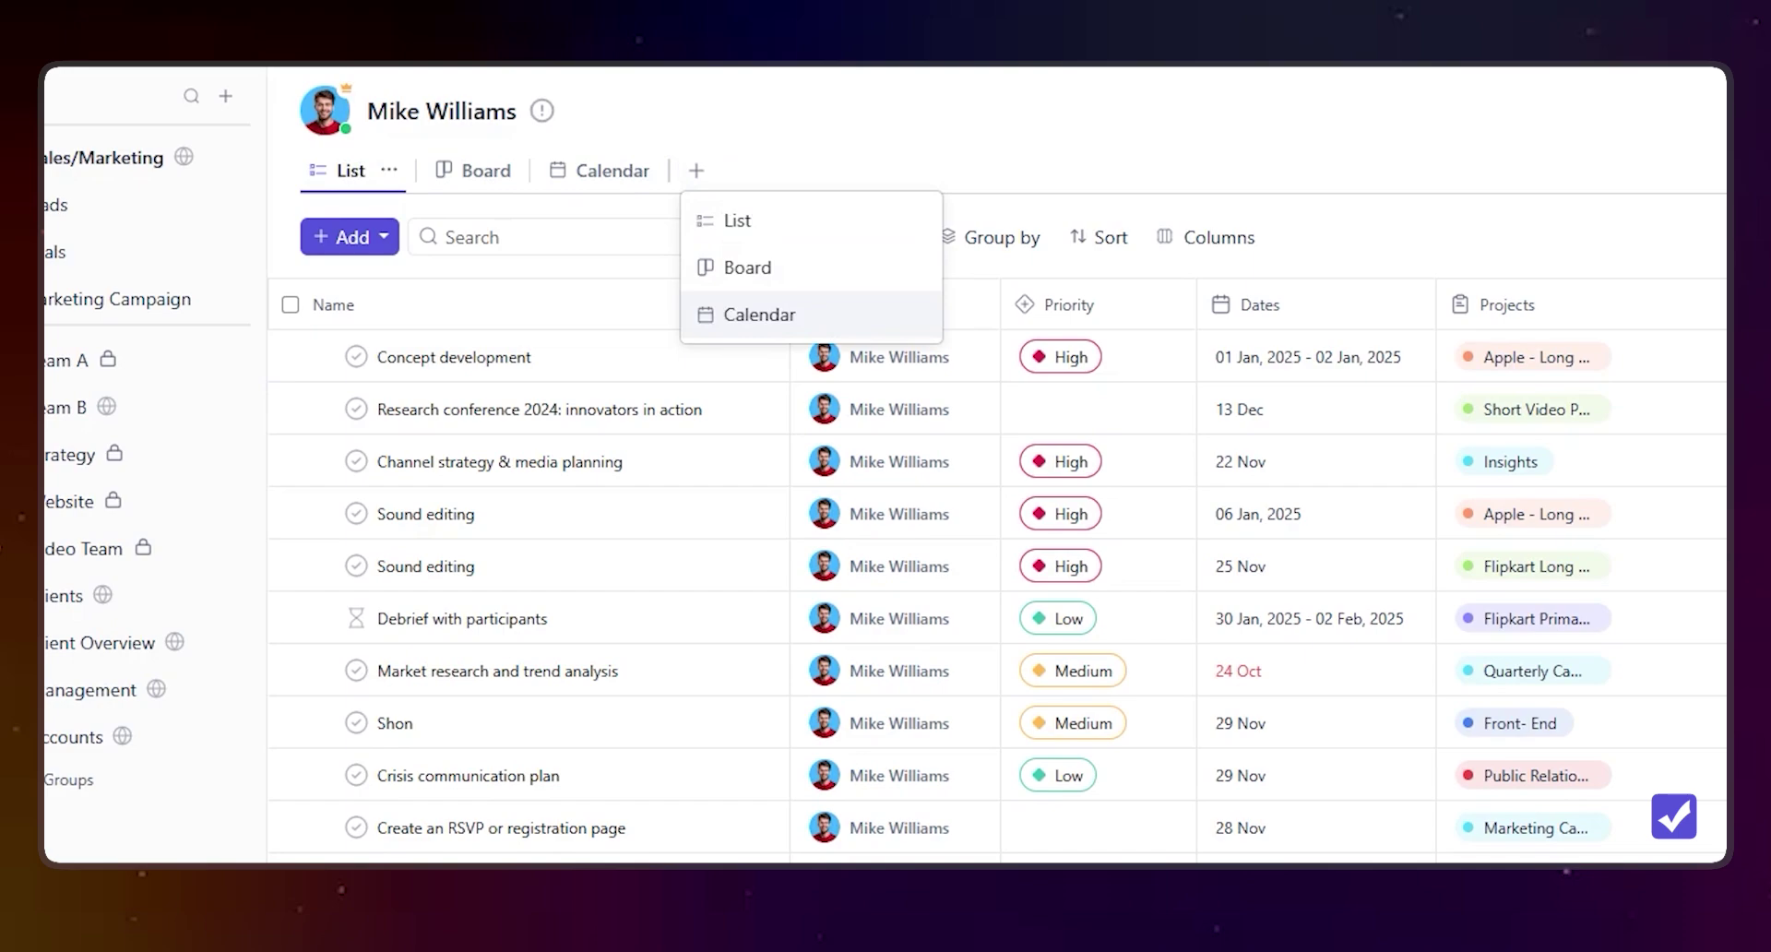
- Dismiss the view-type choices and browse the table's addable columns without adding any
left_click(876, 125)
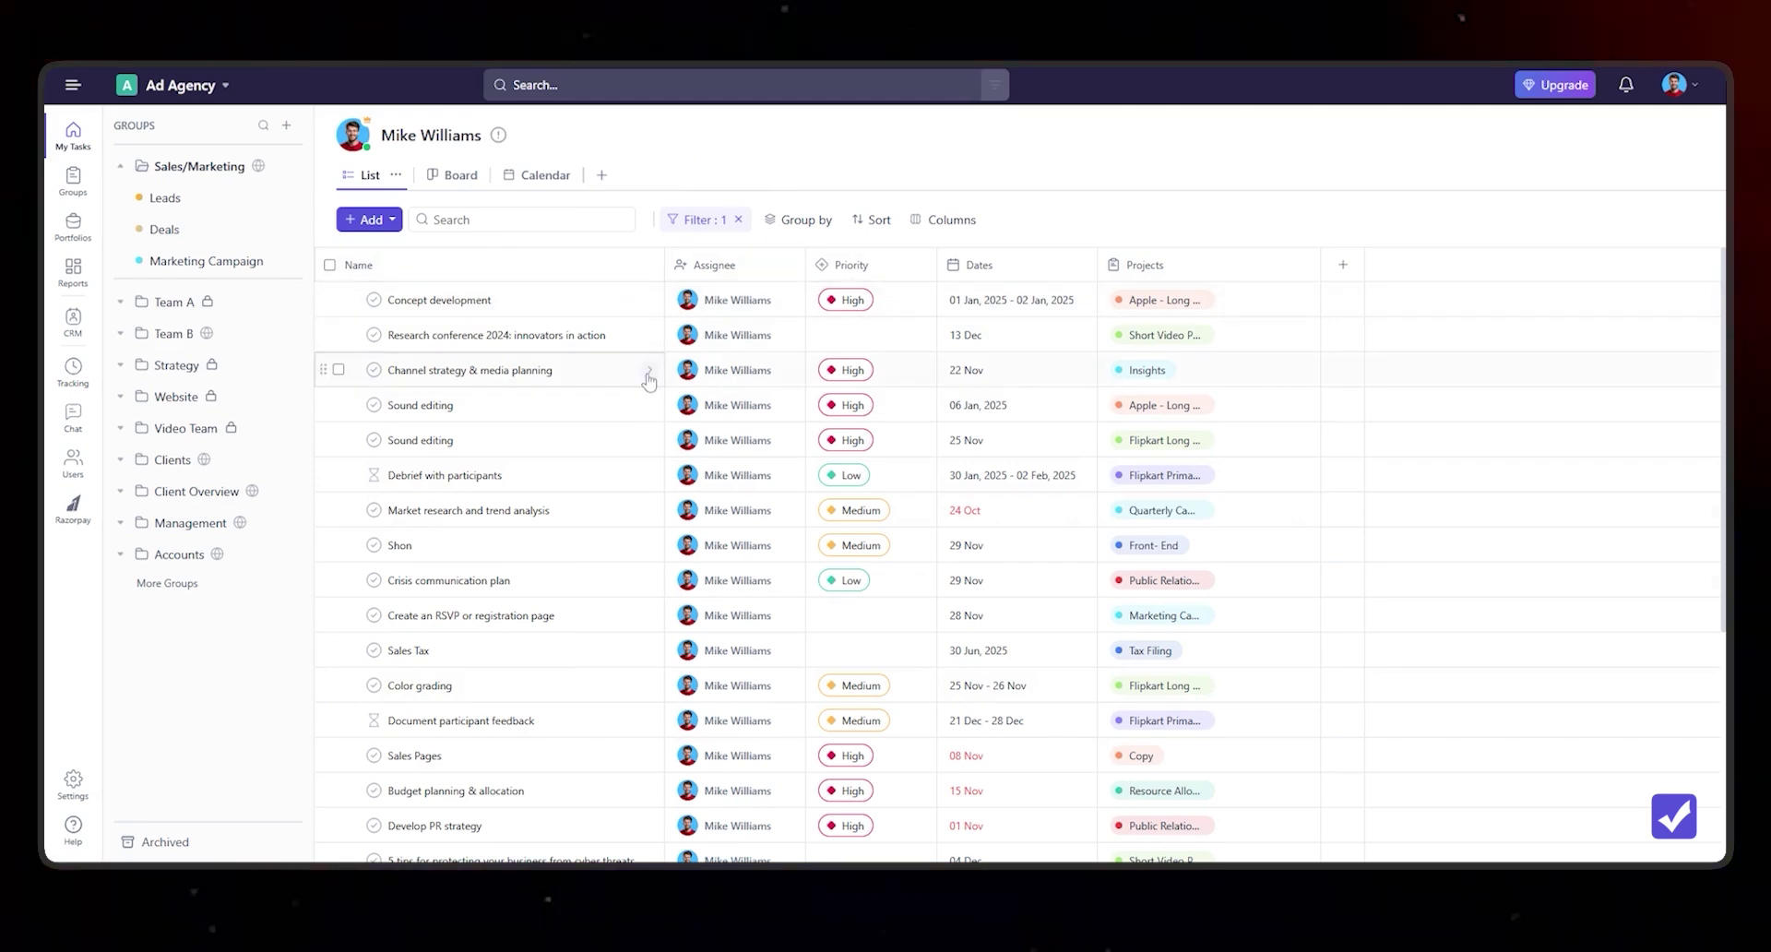
left_click(1343, 265)
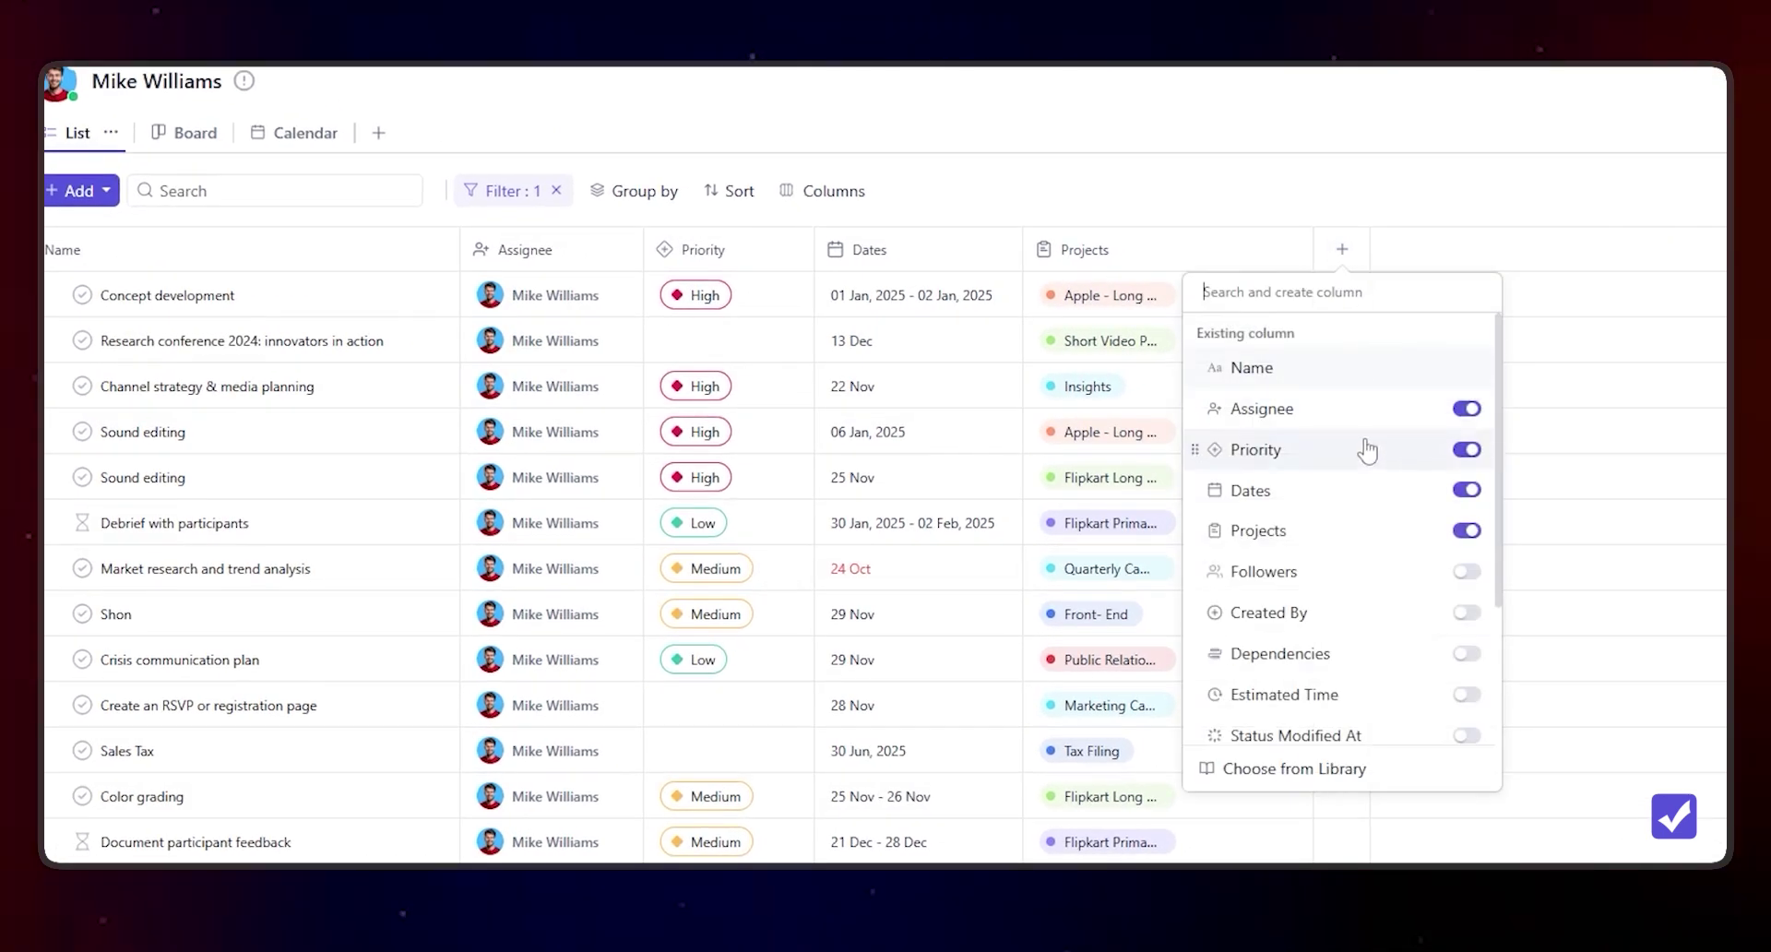
scroll(1367, 452, "down", 5)
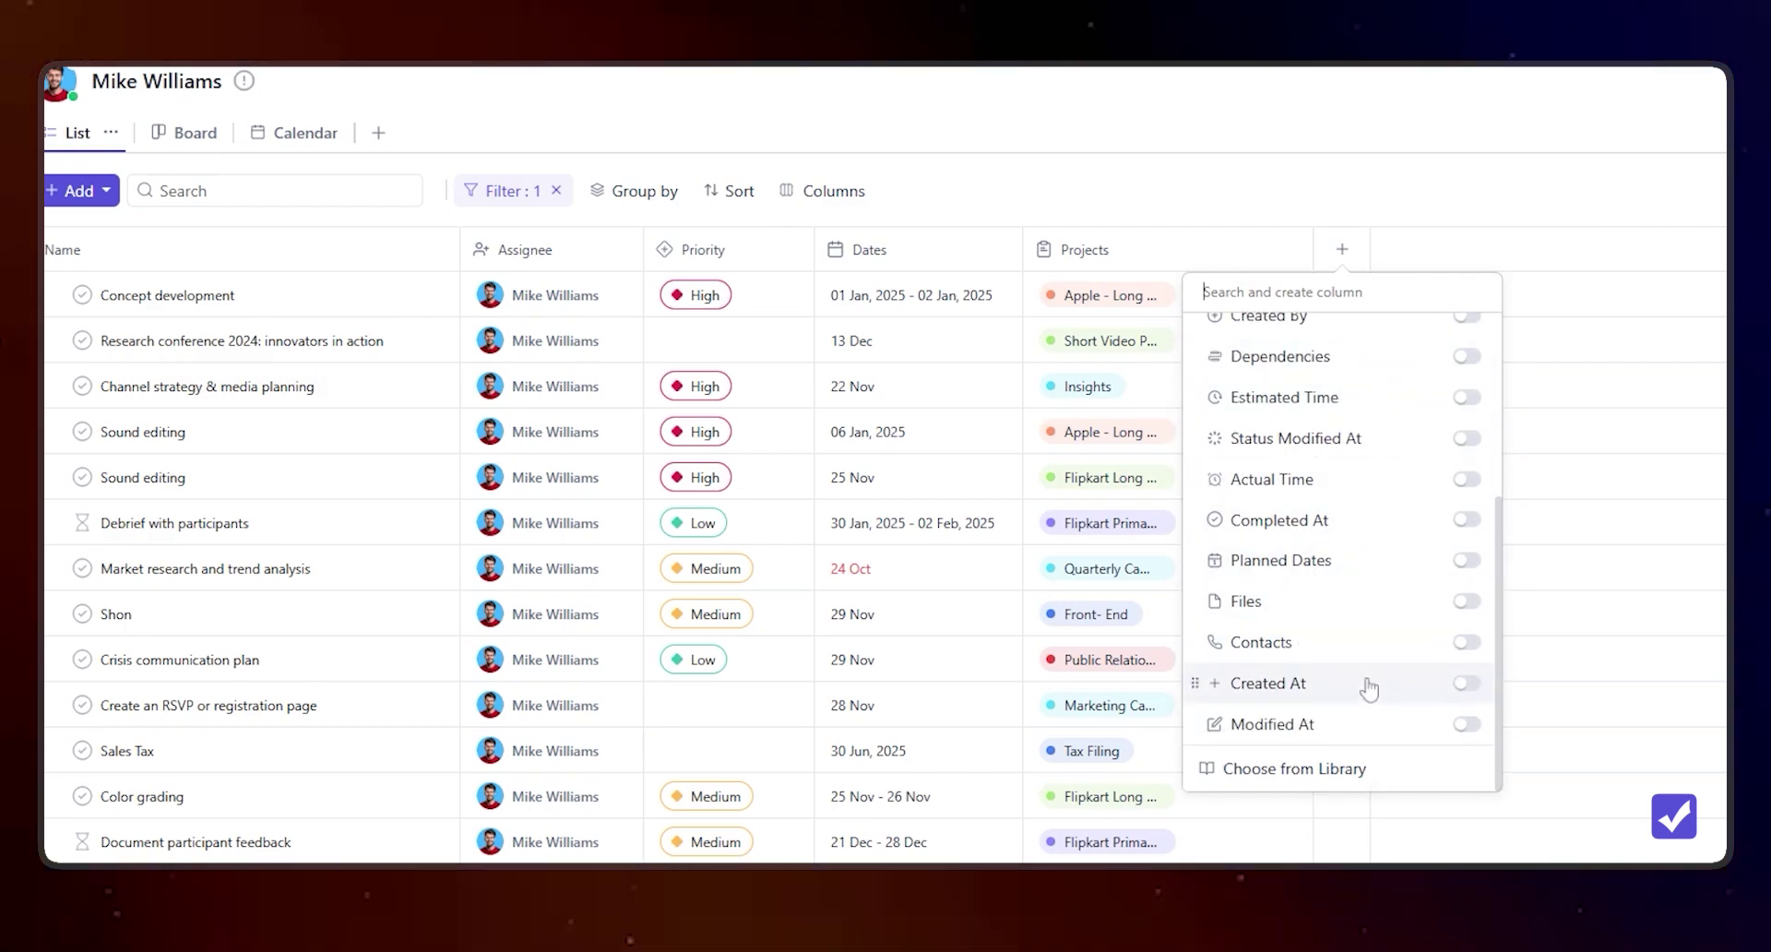
left_click(293, 575)
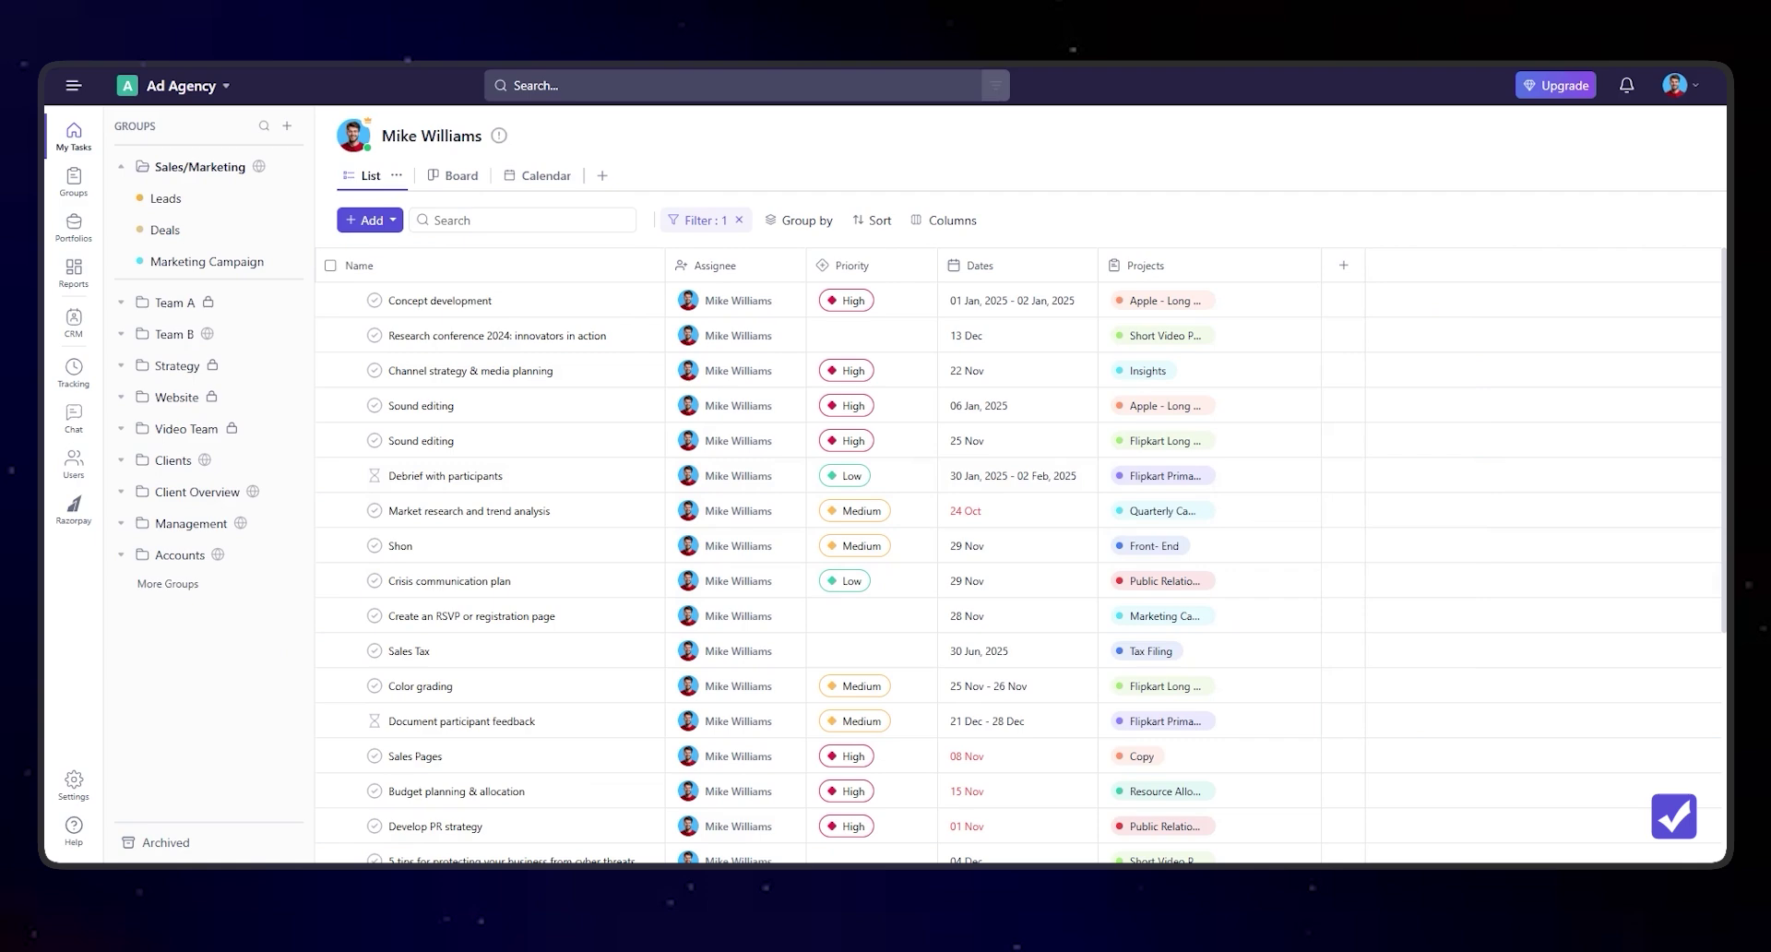
- On the Deals board, move BluePeak Ventures from Lead into Lead Qualified
left_click(165, 229)
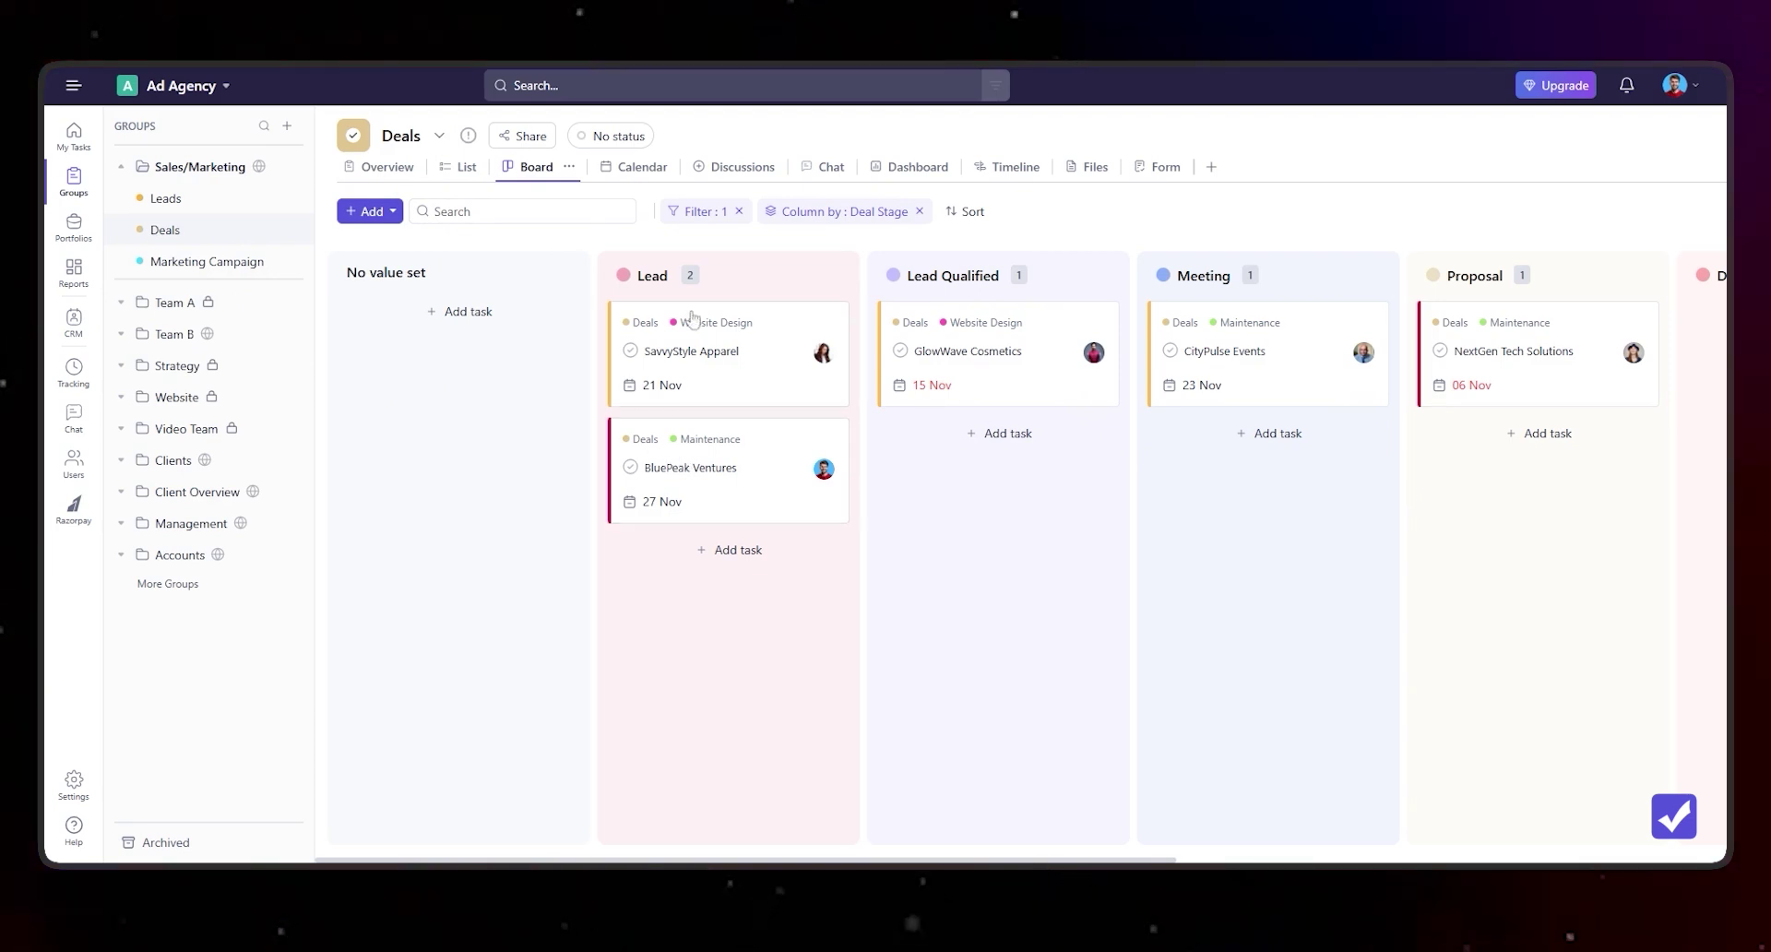
left_click_drag(657, 454, 959, 470)
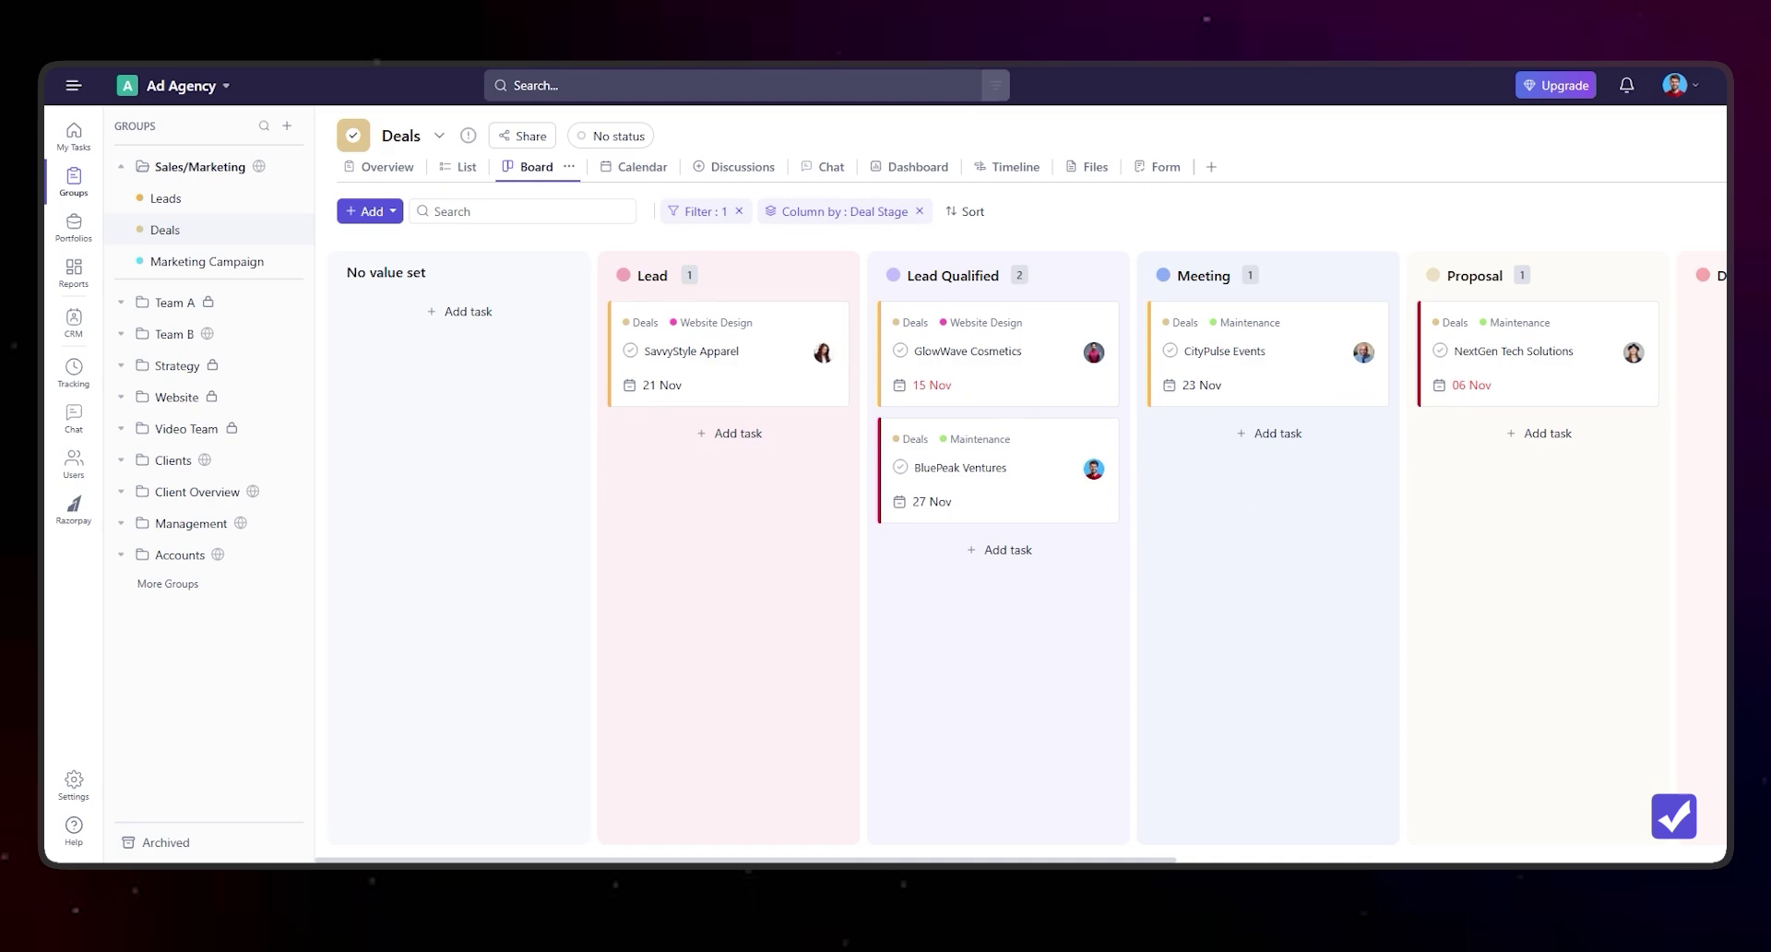
left_click(1161, 166)
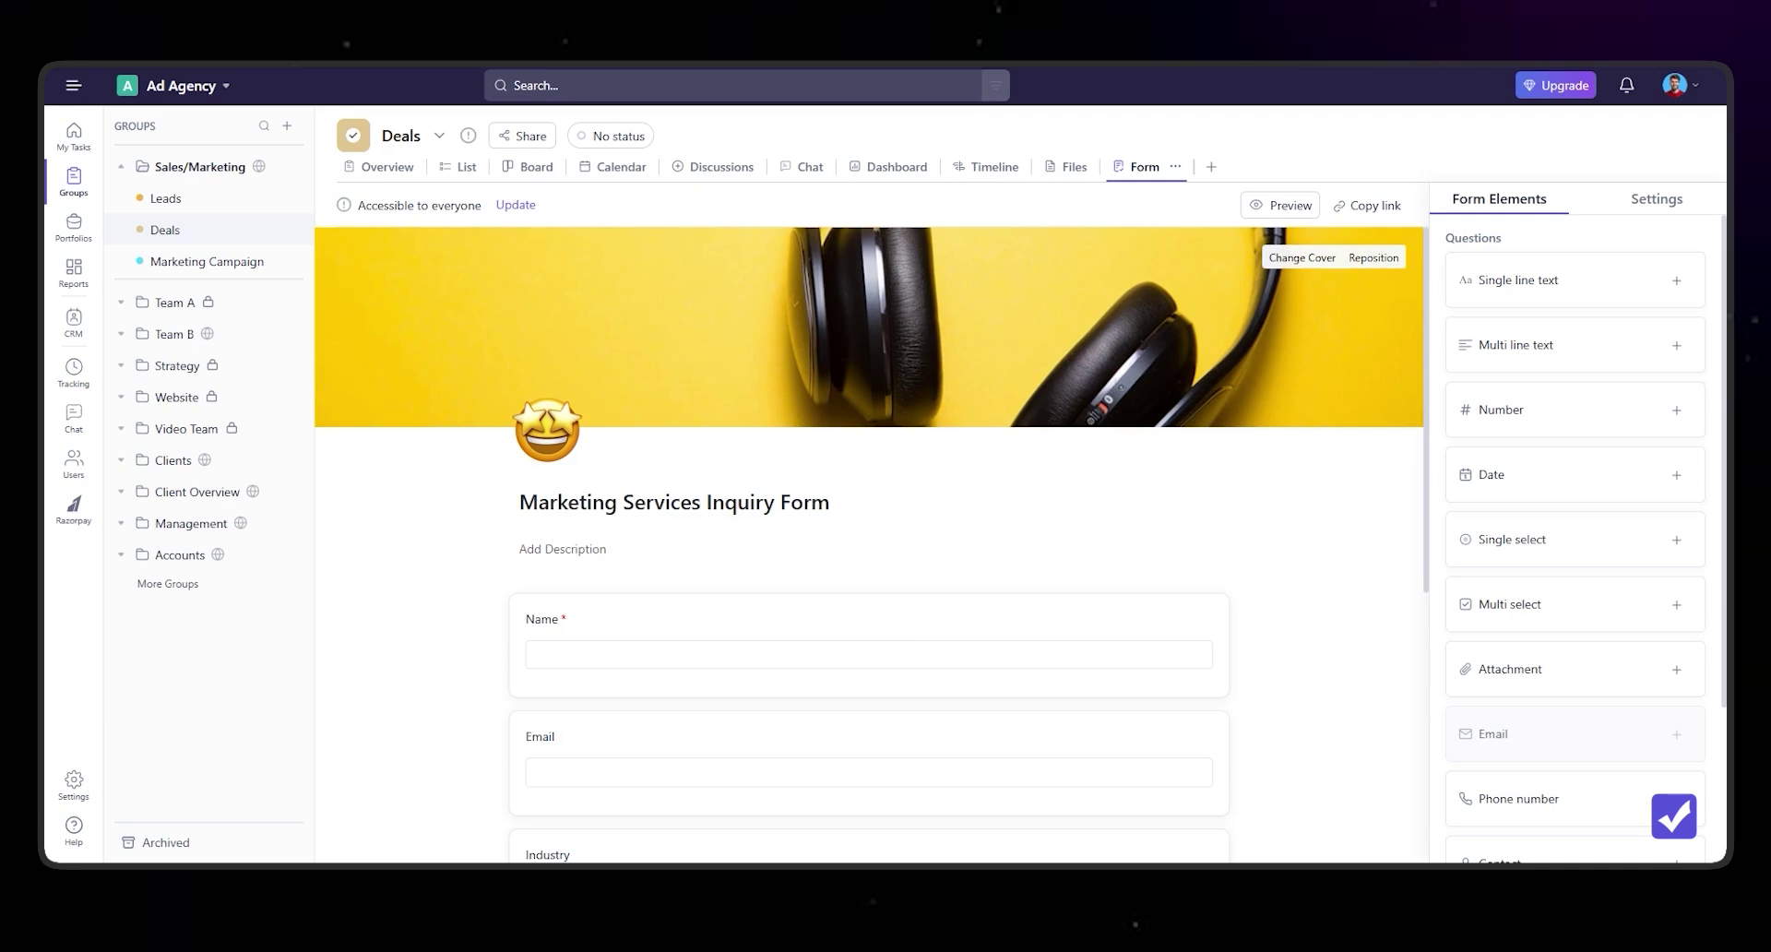
- Scroll up and down through the Marketing Services Inquiry Form to review its fields
scroll(539, 441, "down", 3)
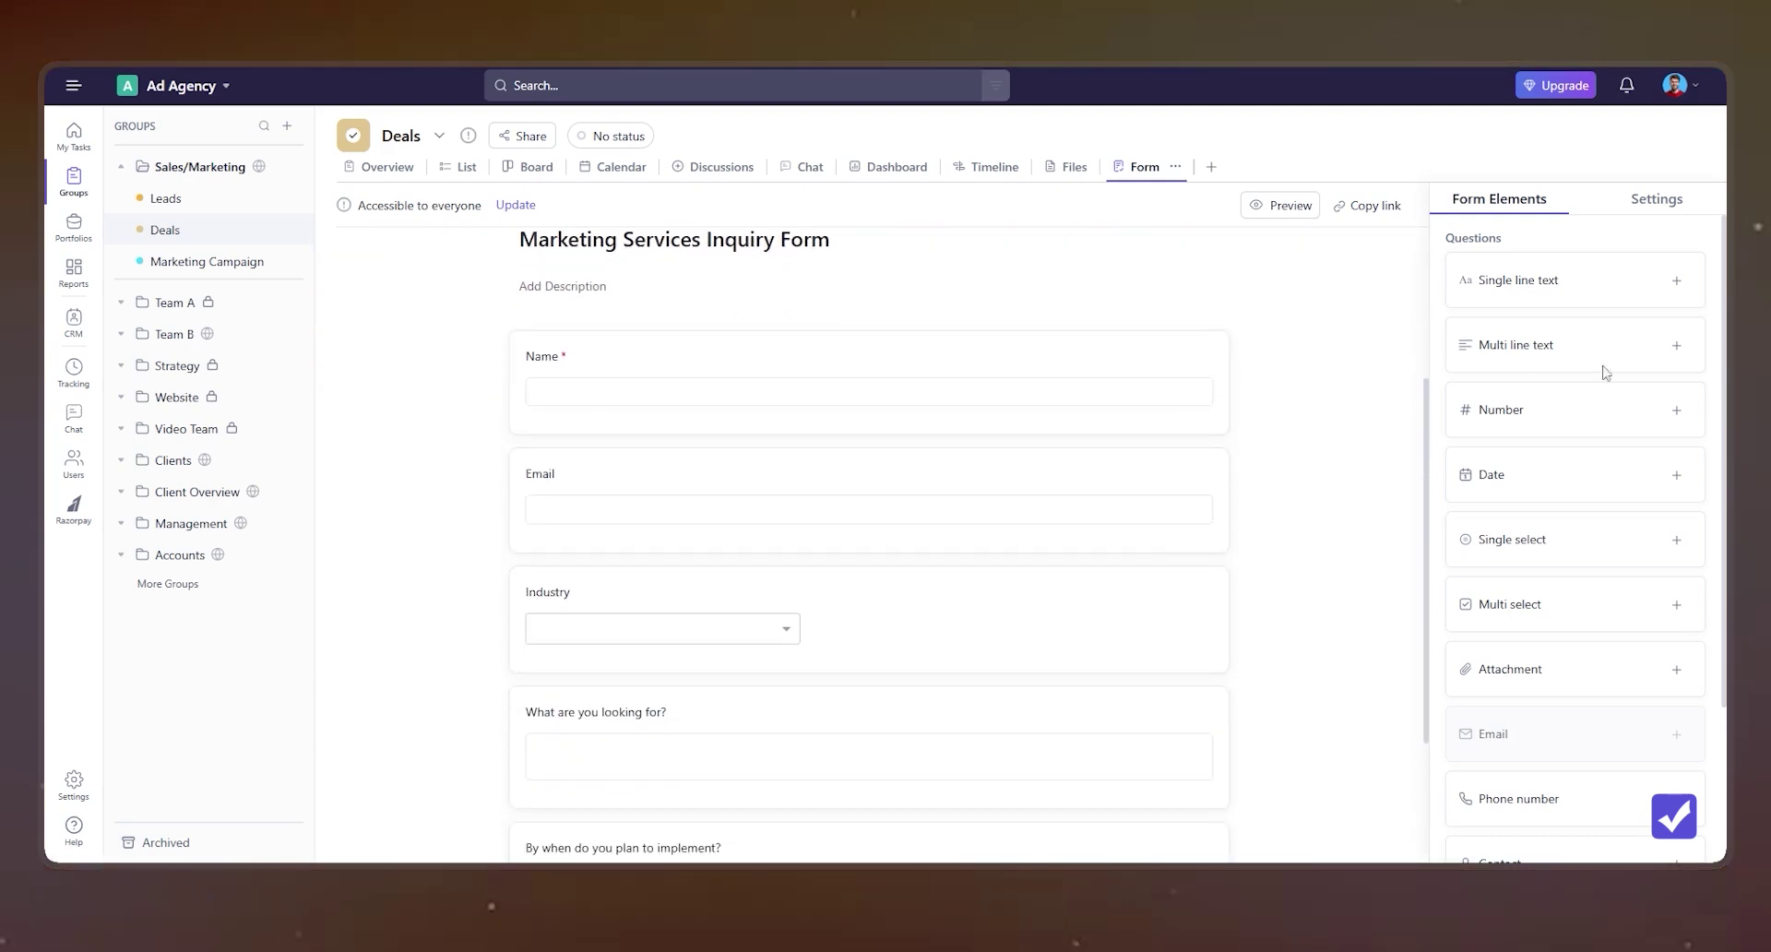
scroll(1553, 594, "down", 1)
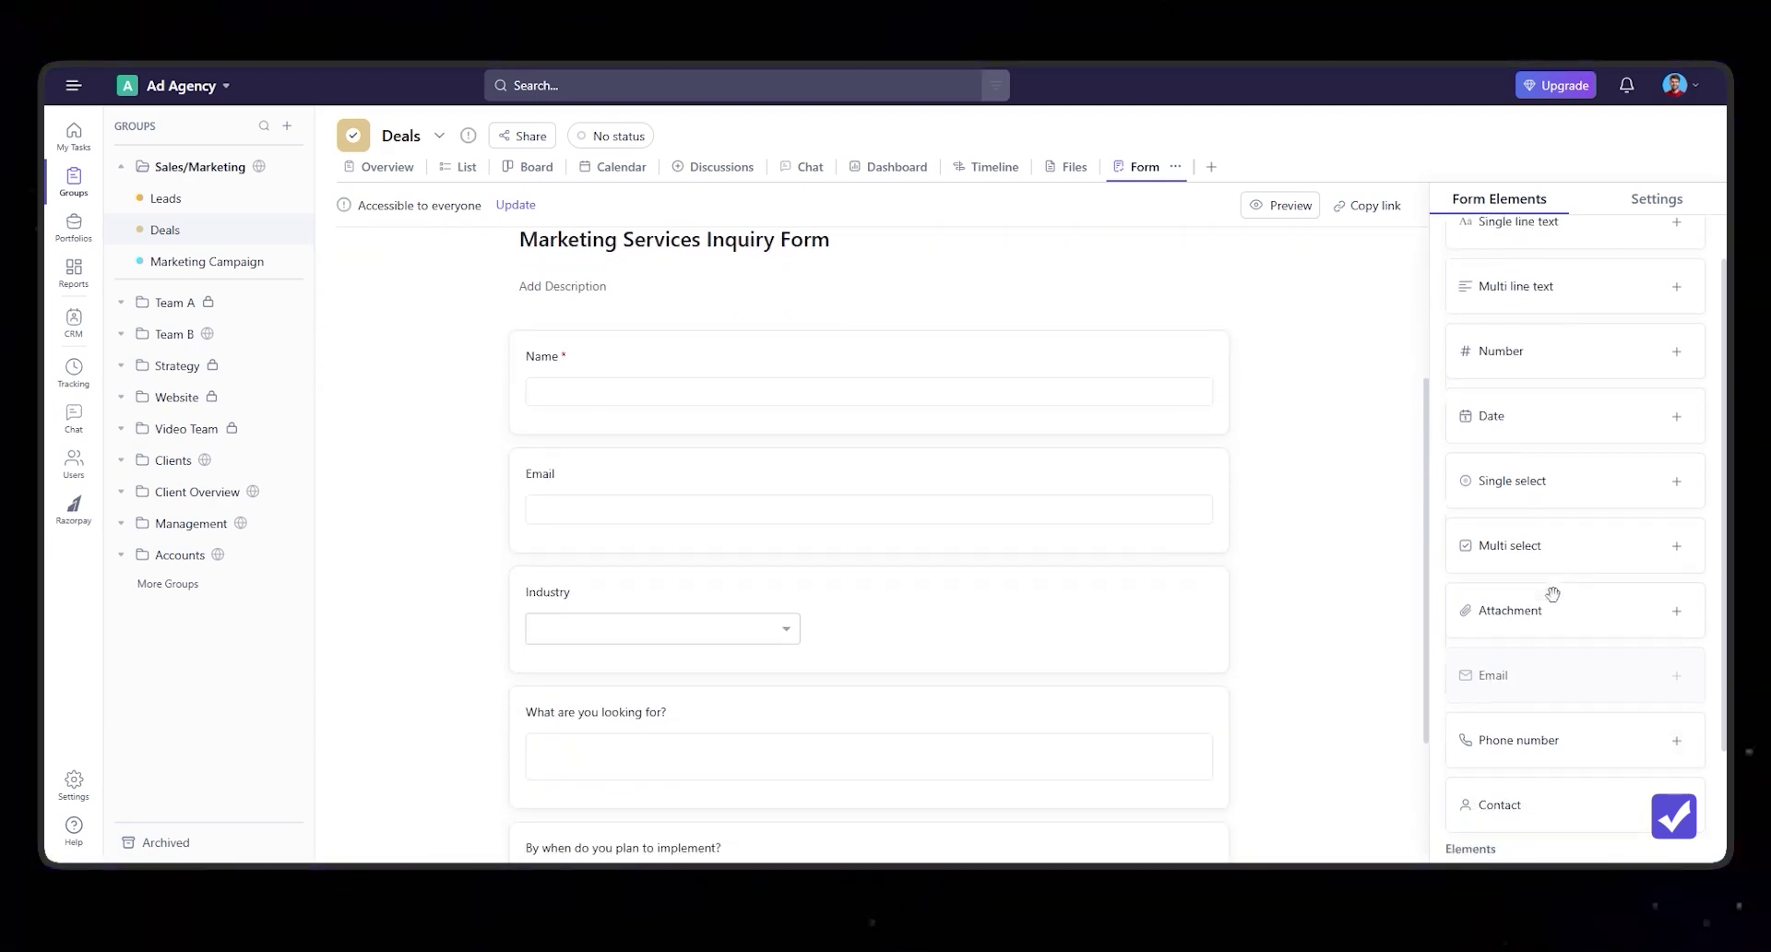
scroll(1056, 598, "down", 3)
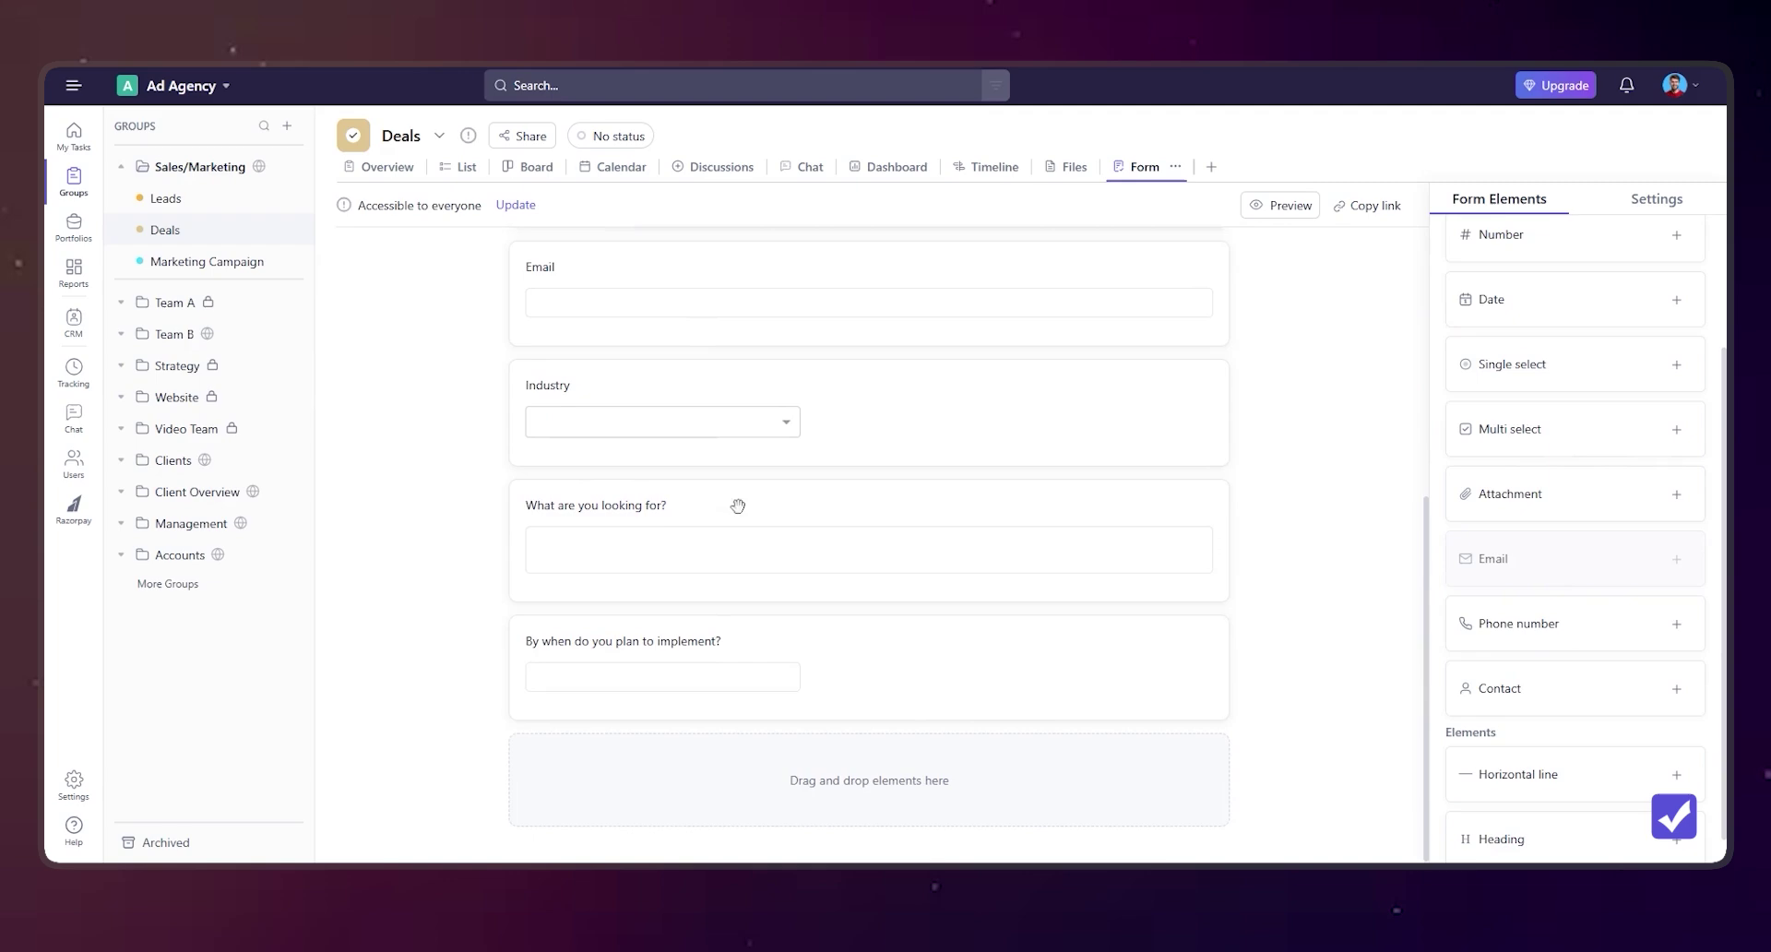
scroll(815, 470, "up", 5)
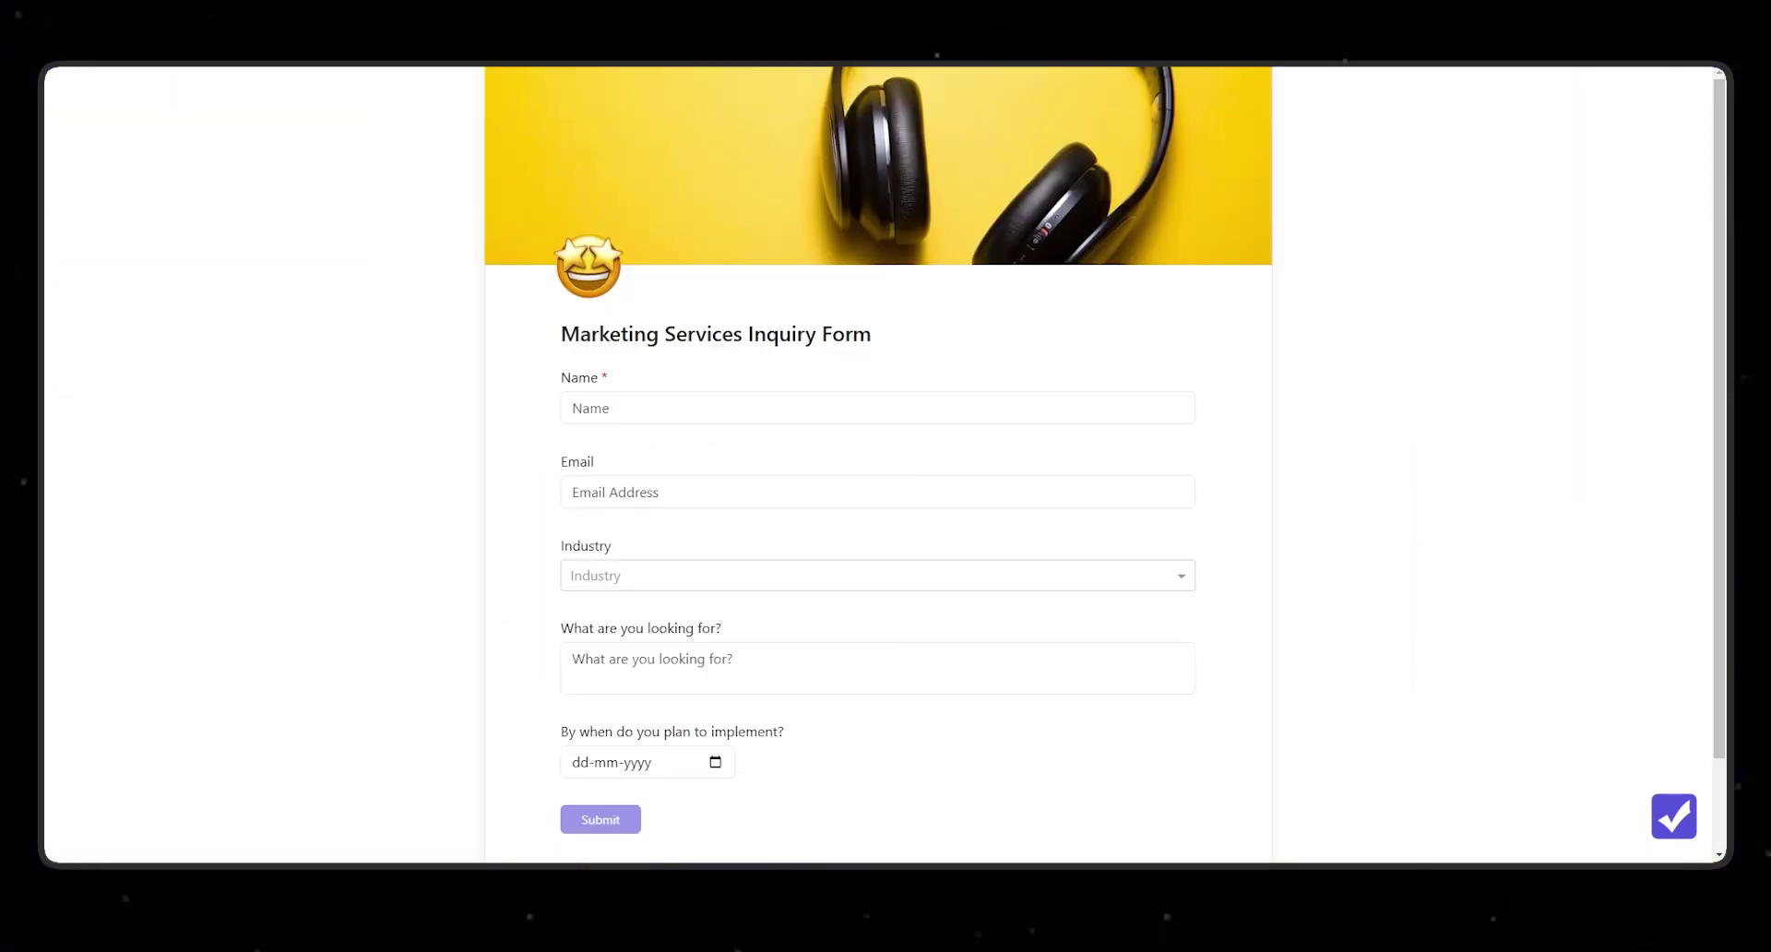
scroll(1273, 323, "down", 1)
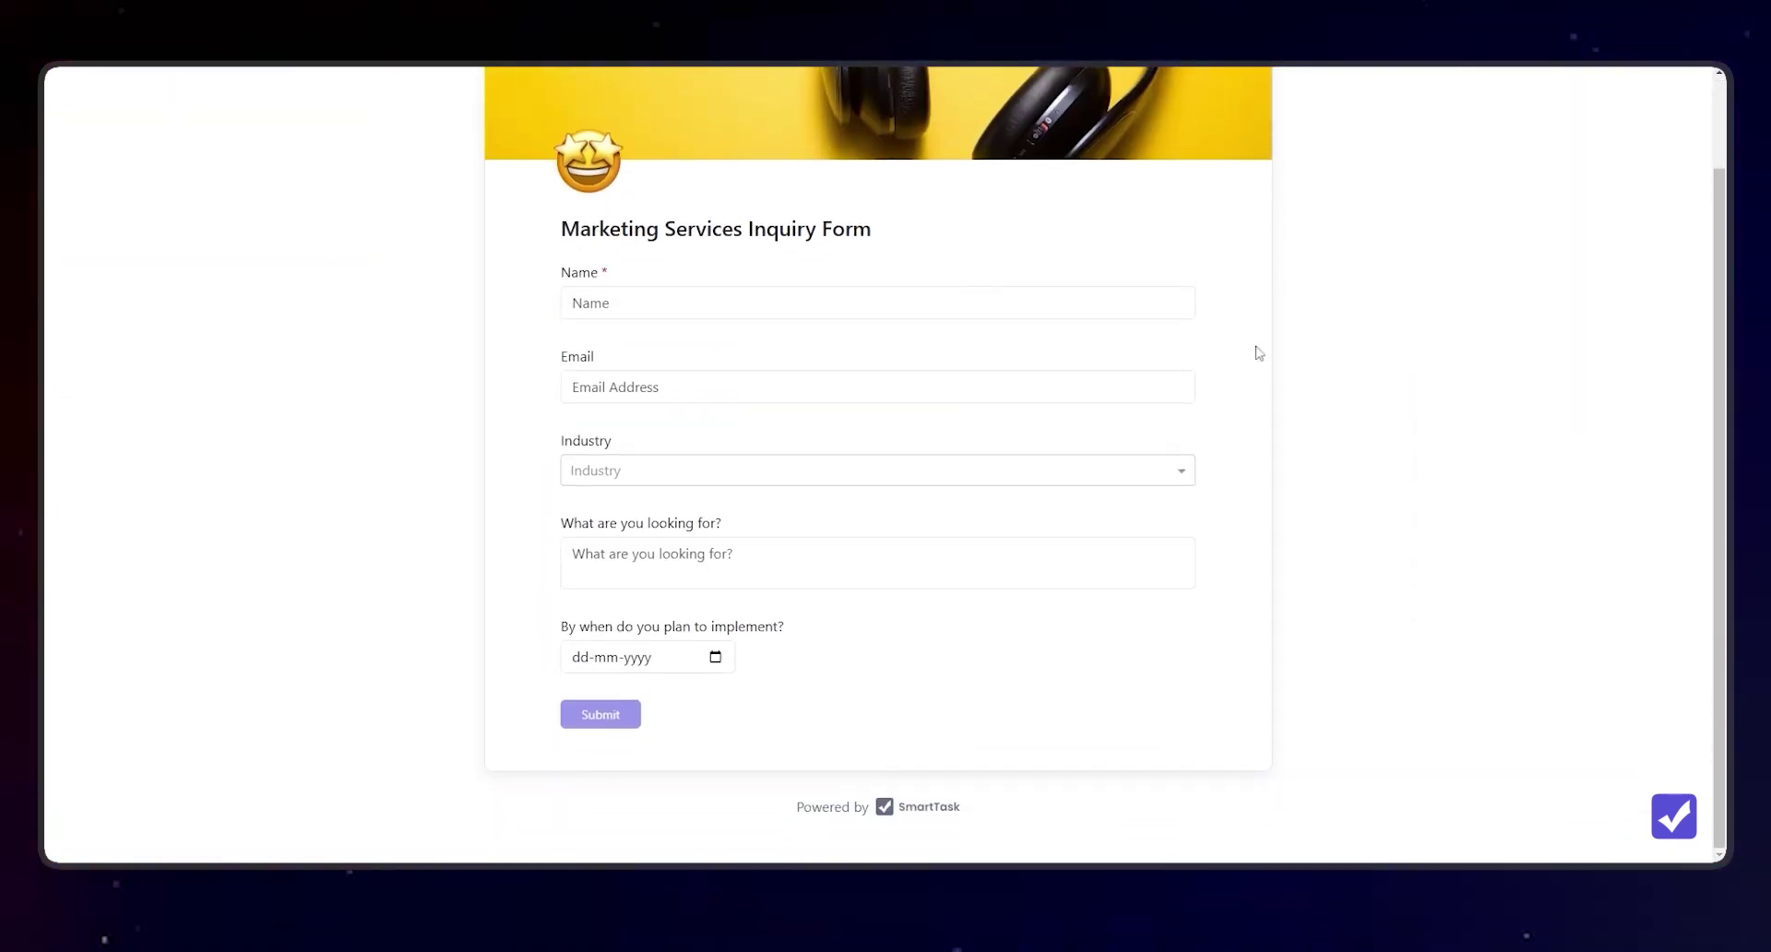
scroll(1263, 435, "up", 1)
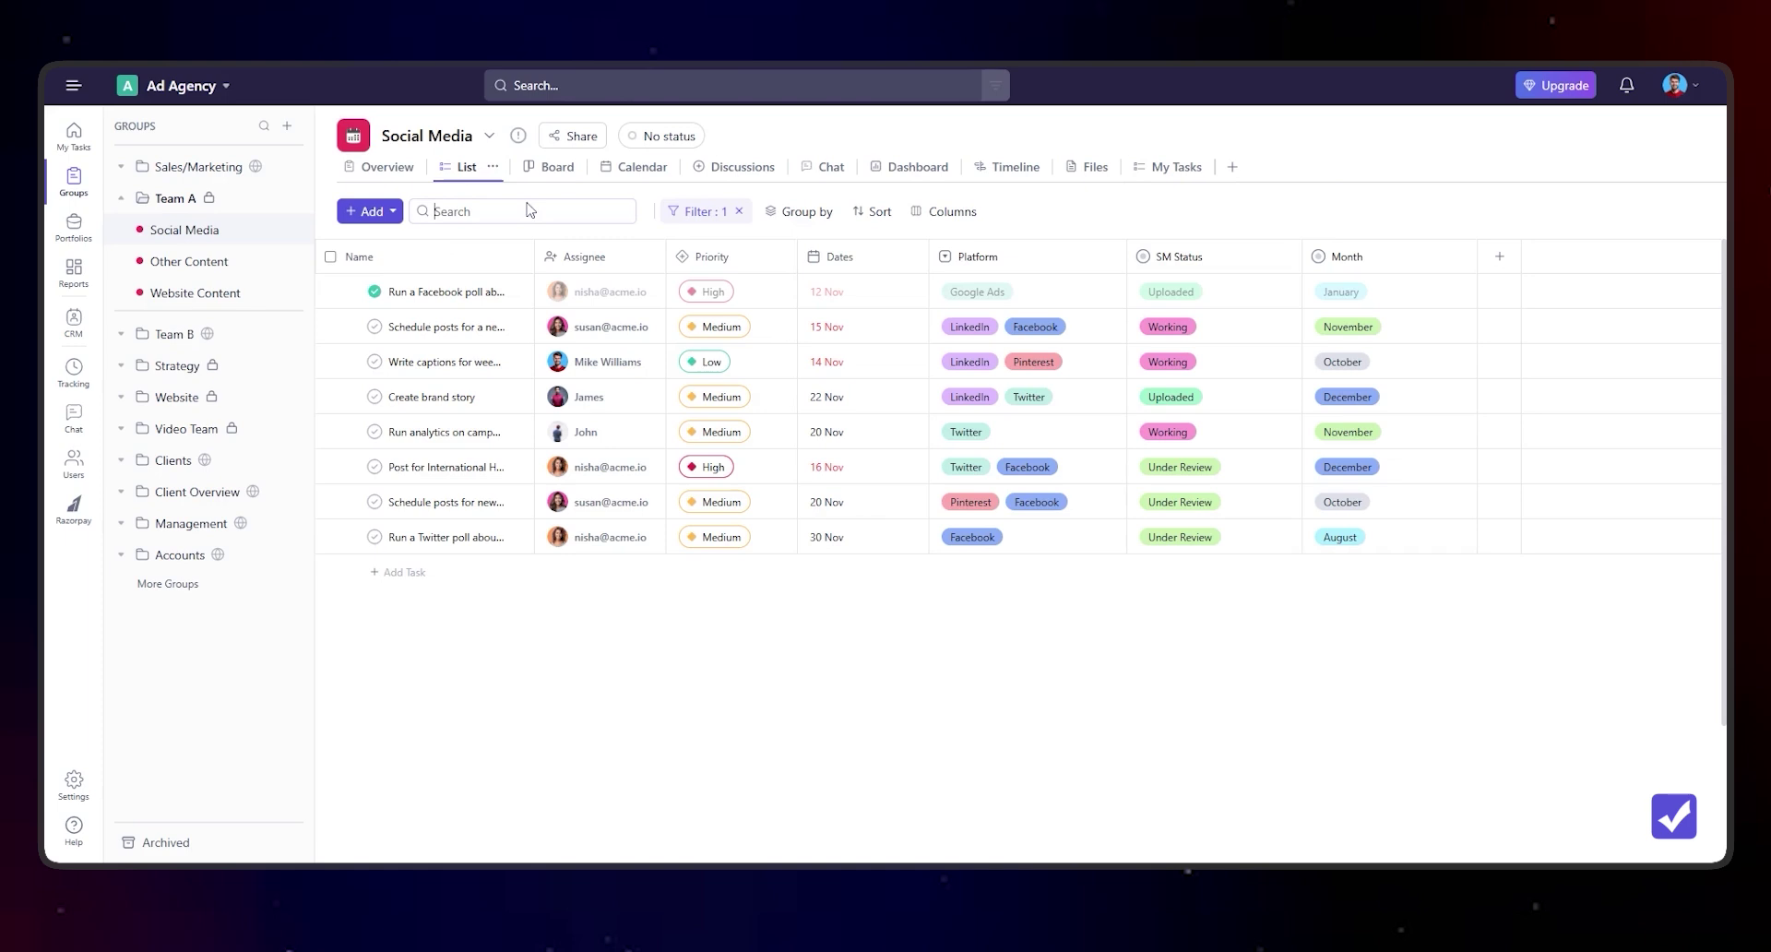
- Start a search in the Social Media task list
left_click(443, 211)
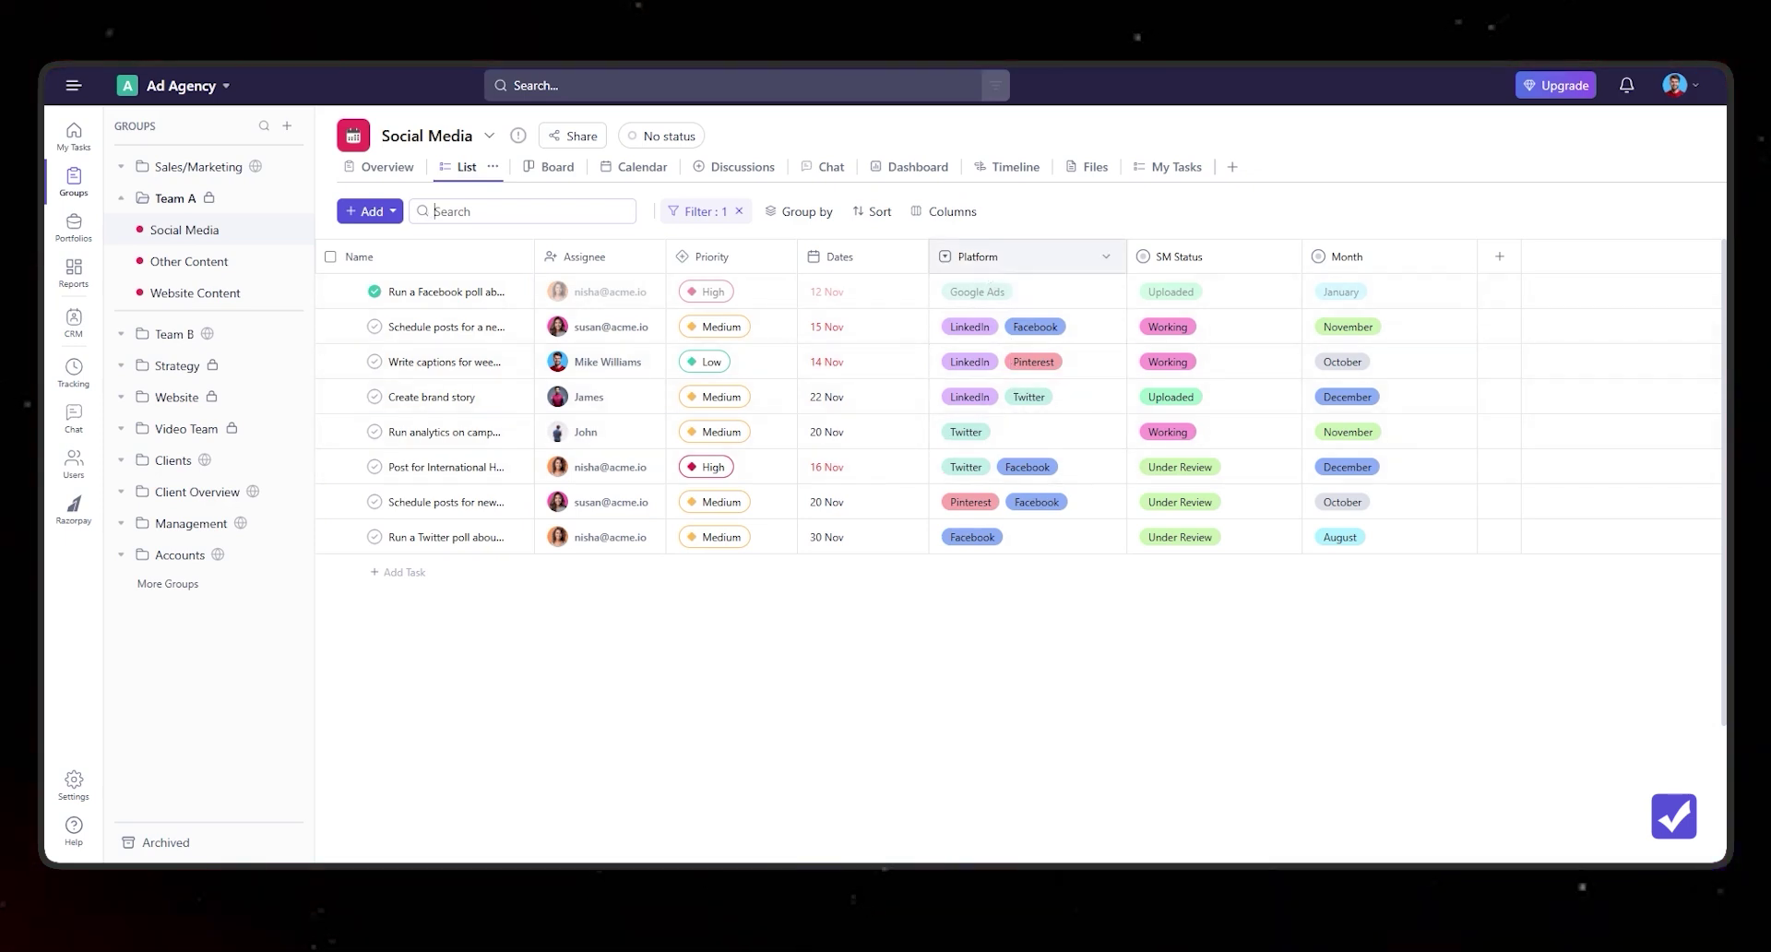
left_click(452, 211)
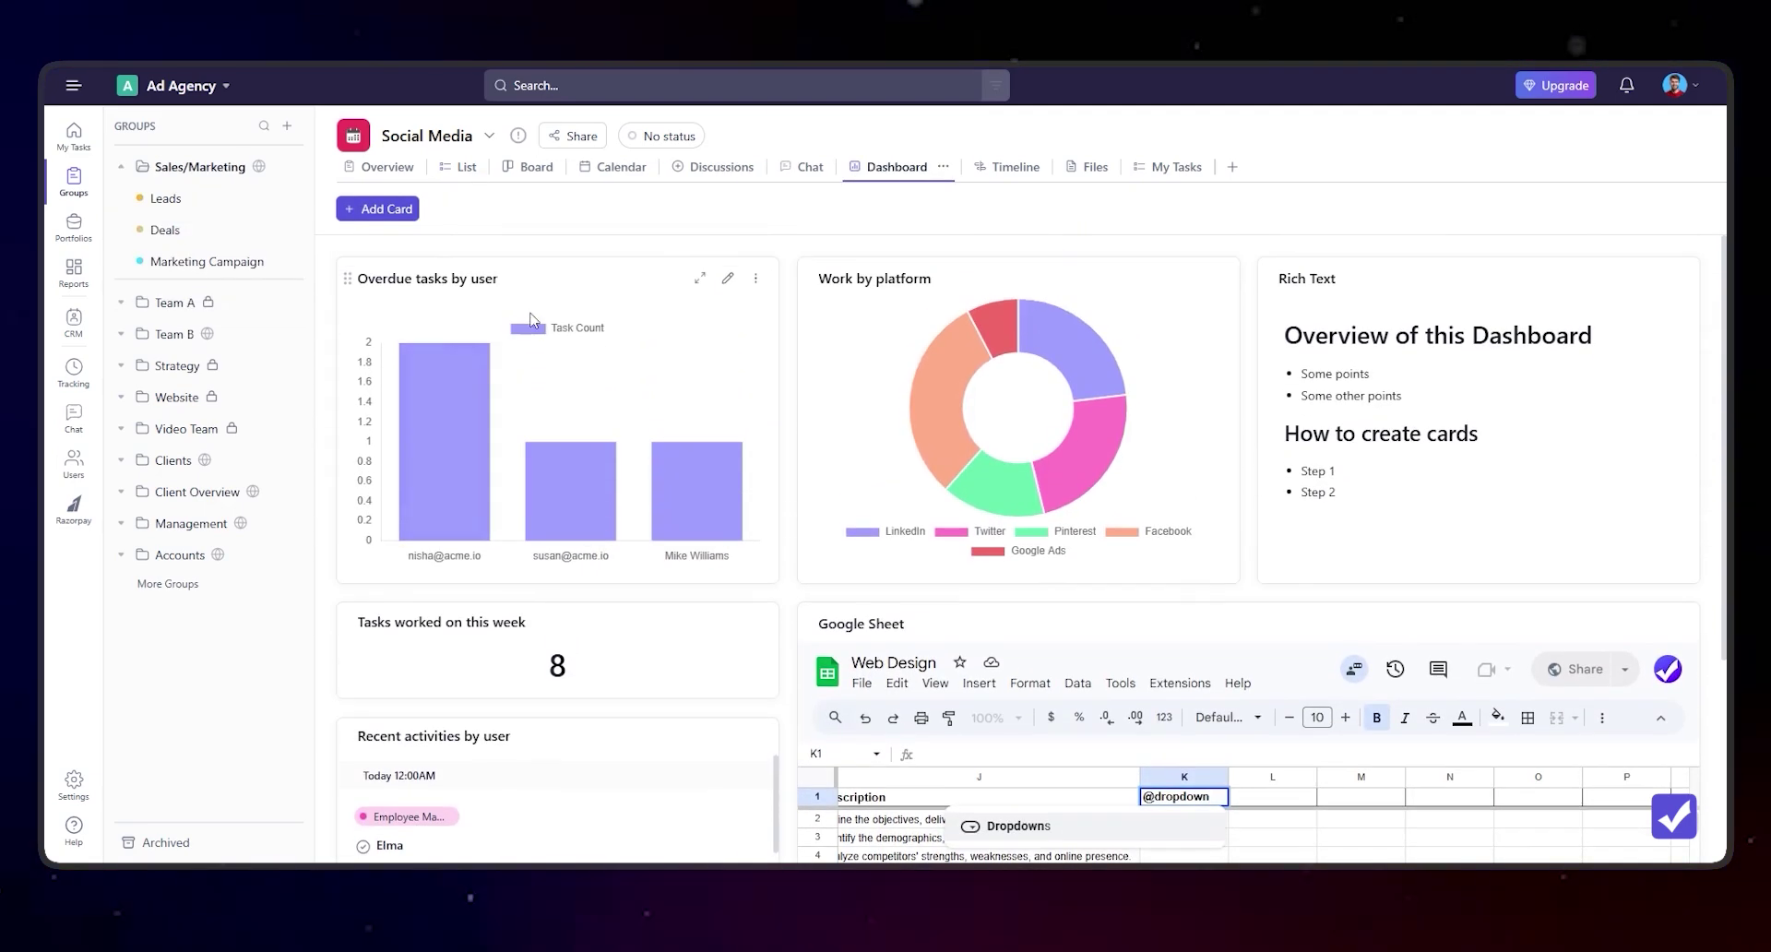
- Narrow the Overdue tasks by user card, then browse the Add Card catalogue down to Custom Field cards
scroll(1123, 310, "down", 3)
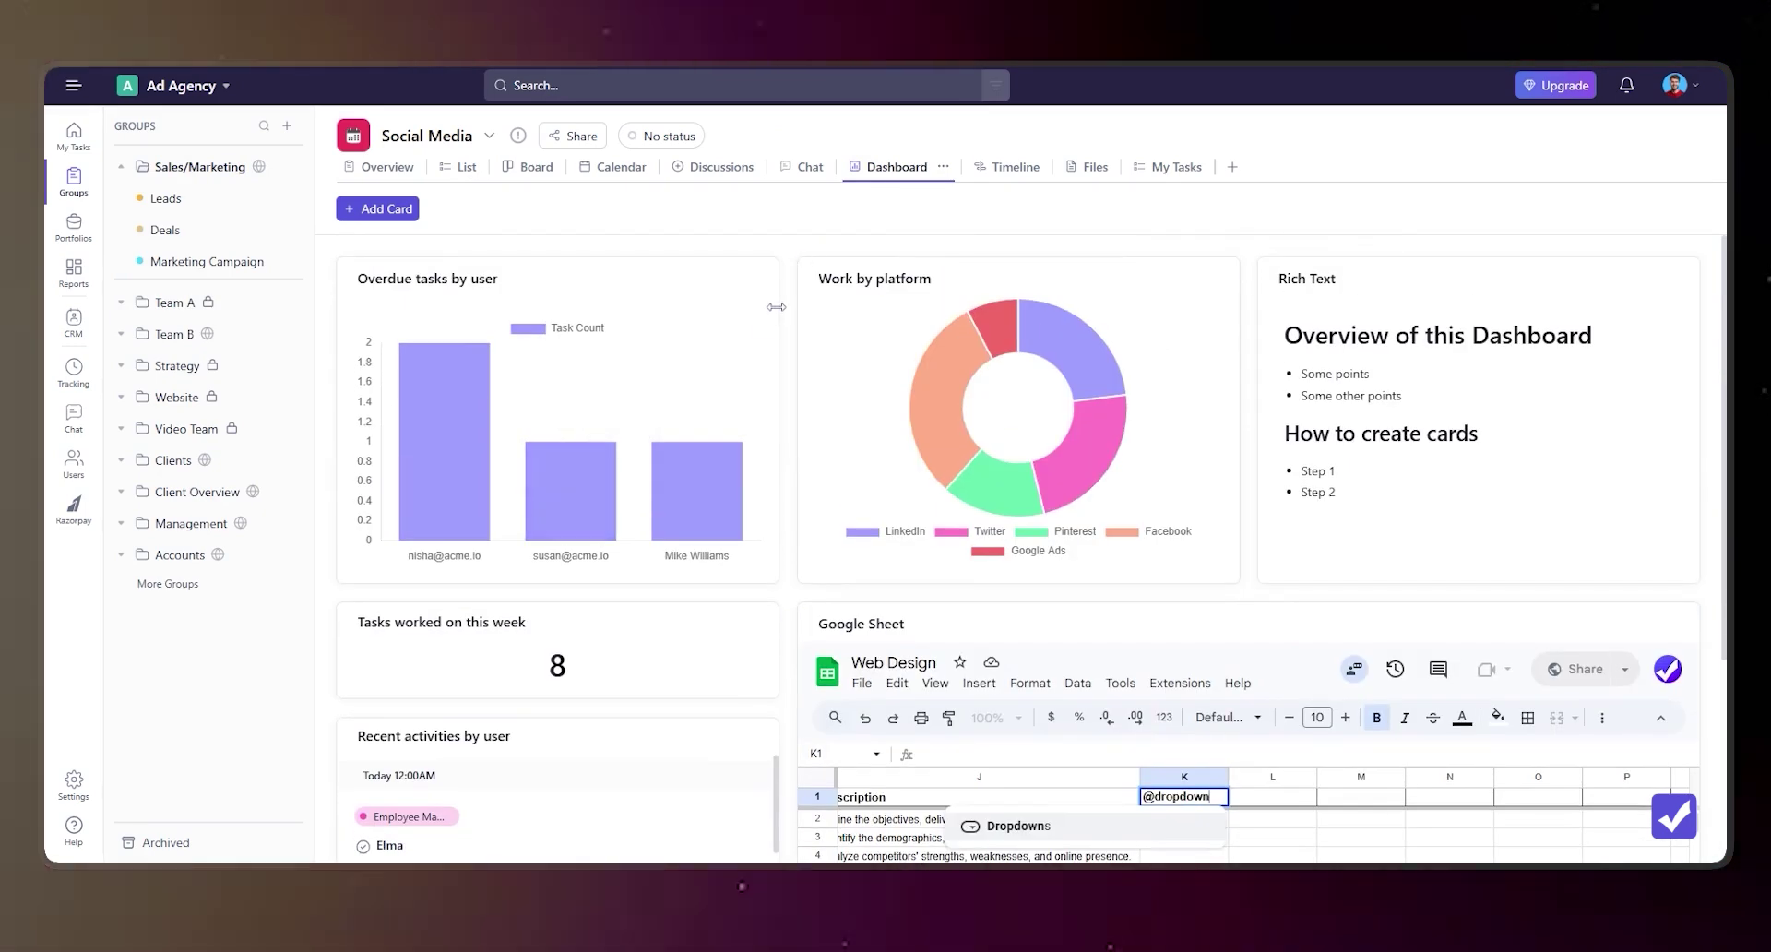
left_click_drag(775, 307, 745, 330)
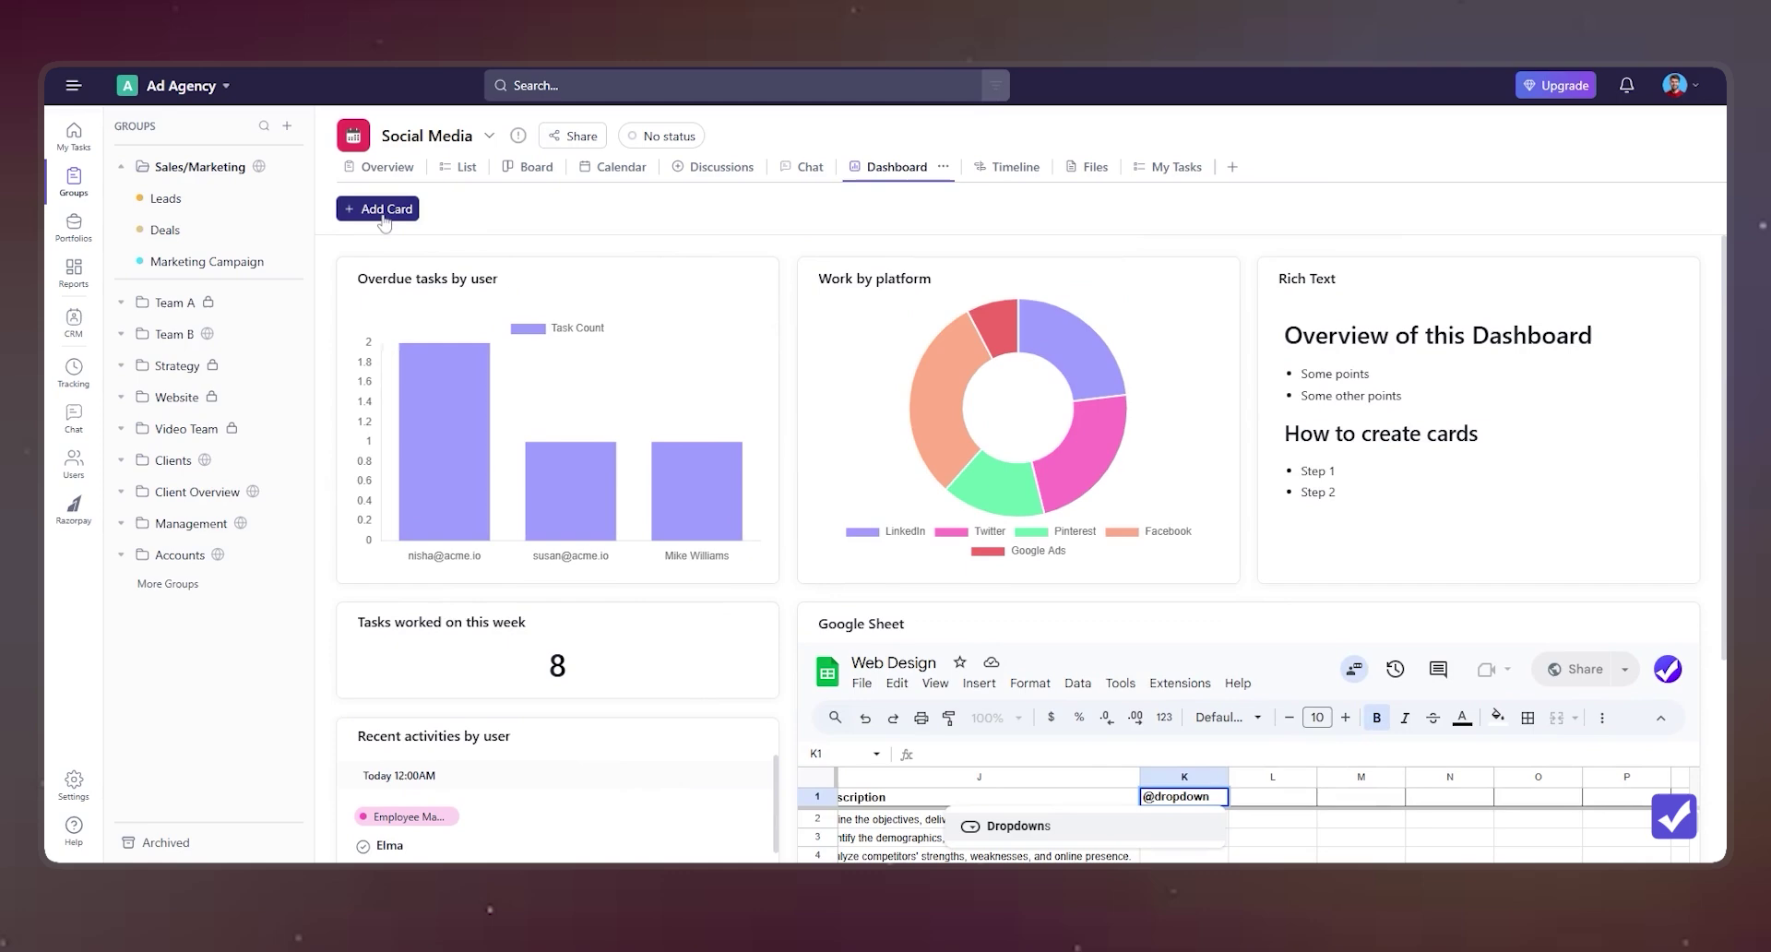
left_click(378, 208)
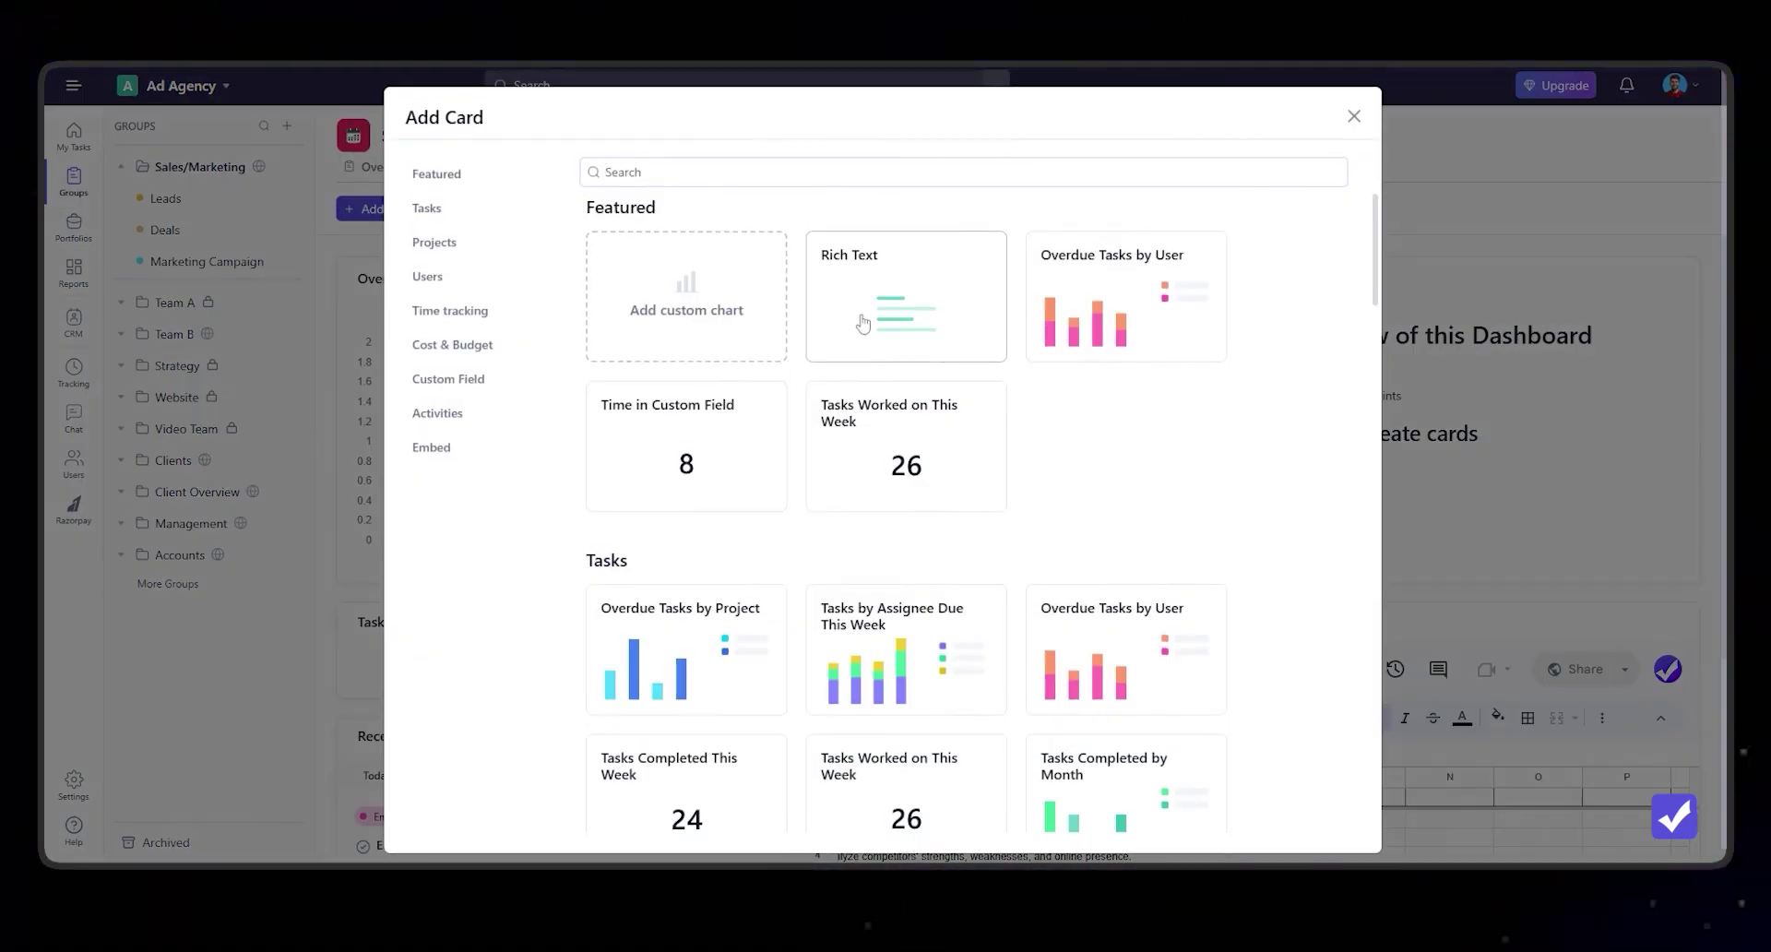
scroll(706, 512, "down", 8)
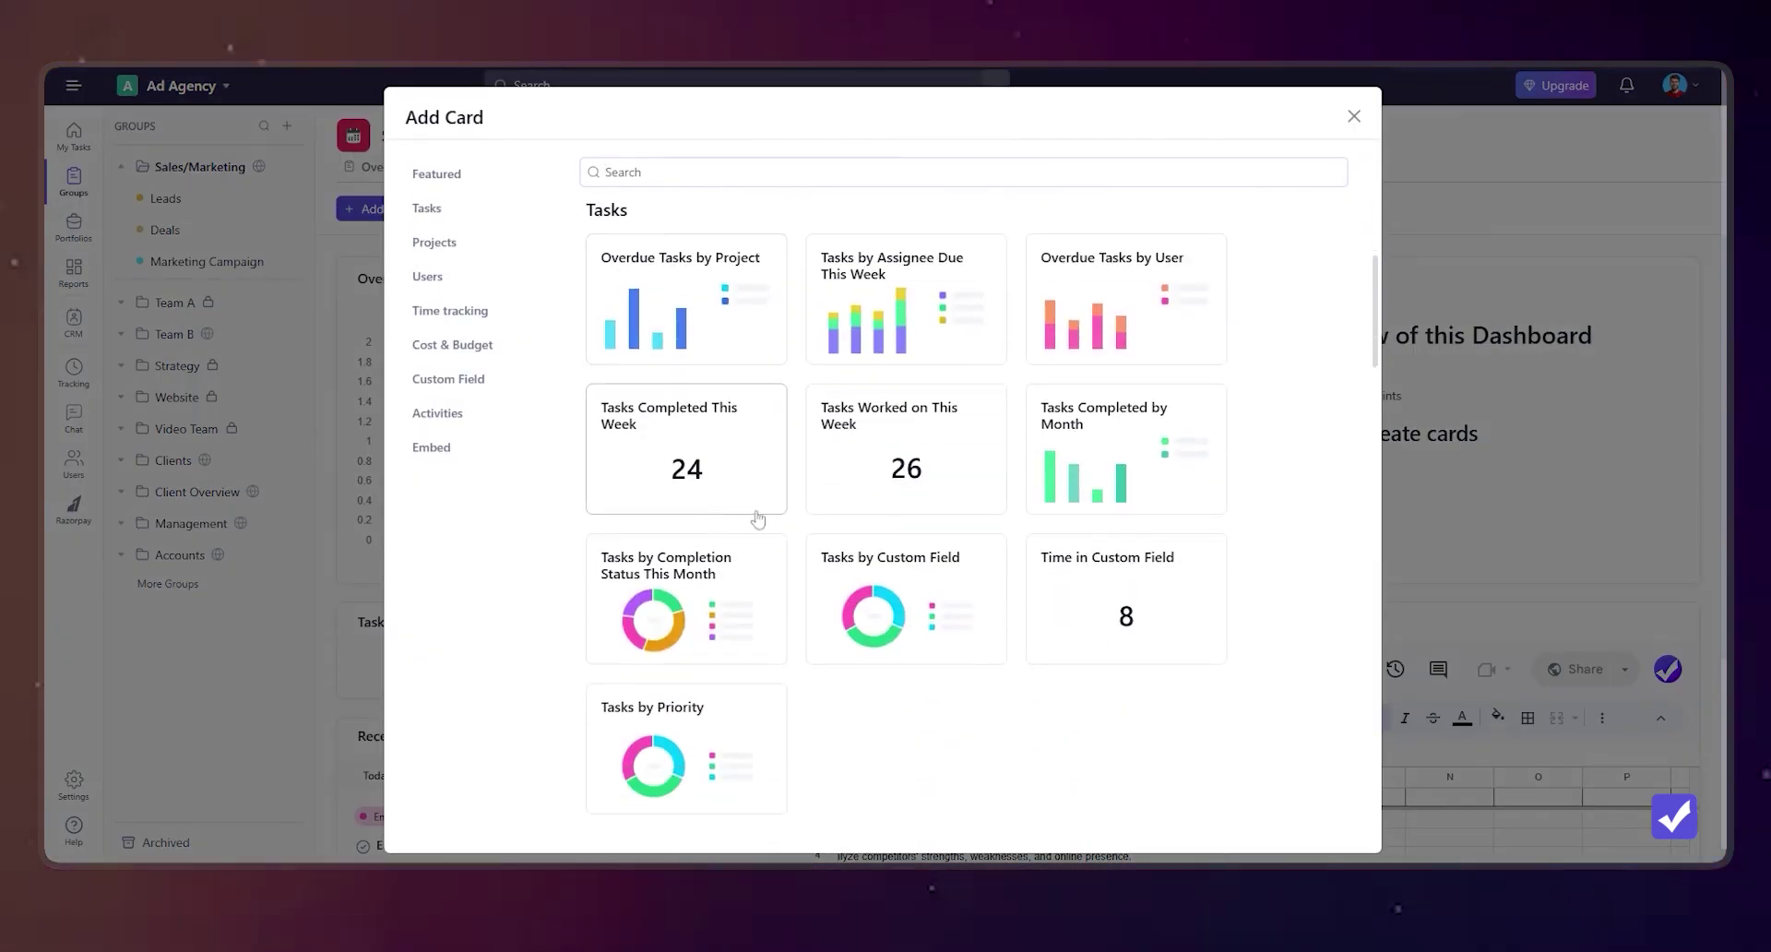
scroll(1213, 489, "down", 5)
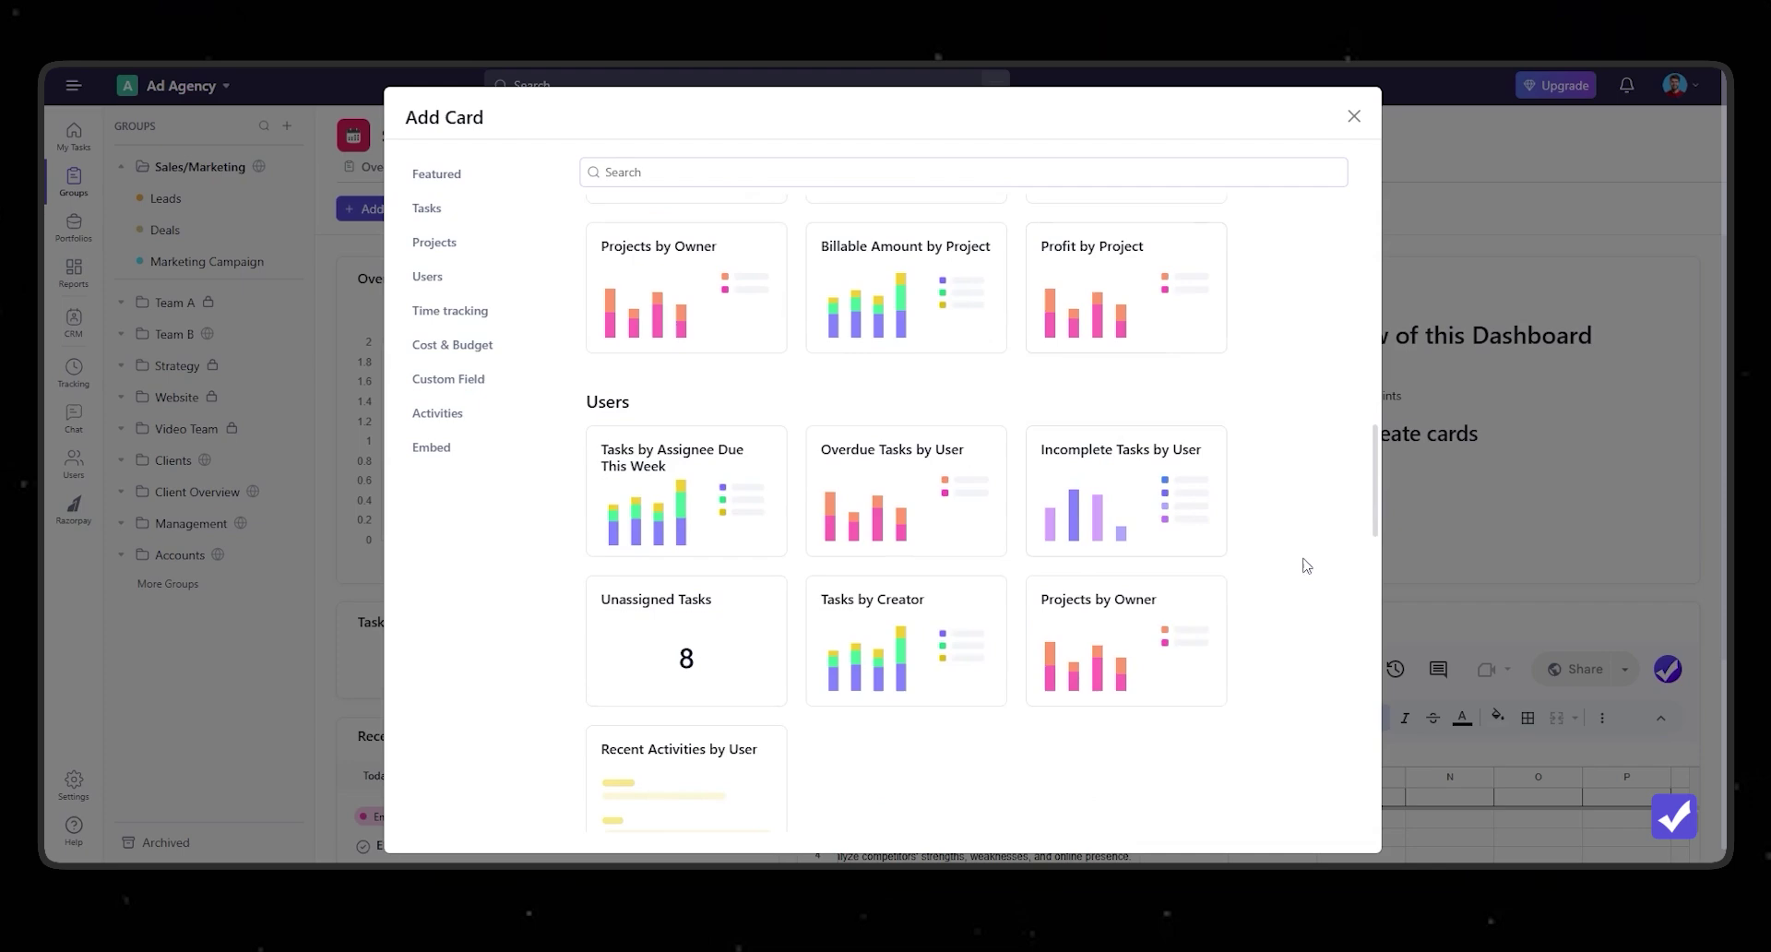
scroll(1310, 590, "down", 10)
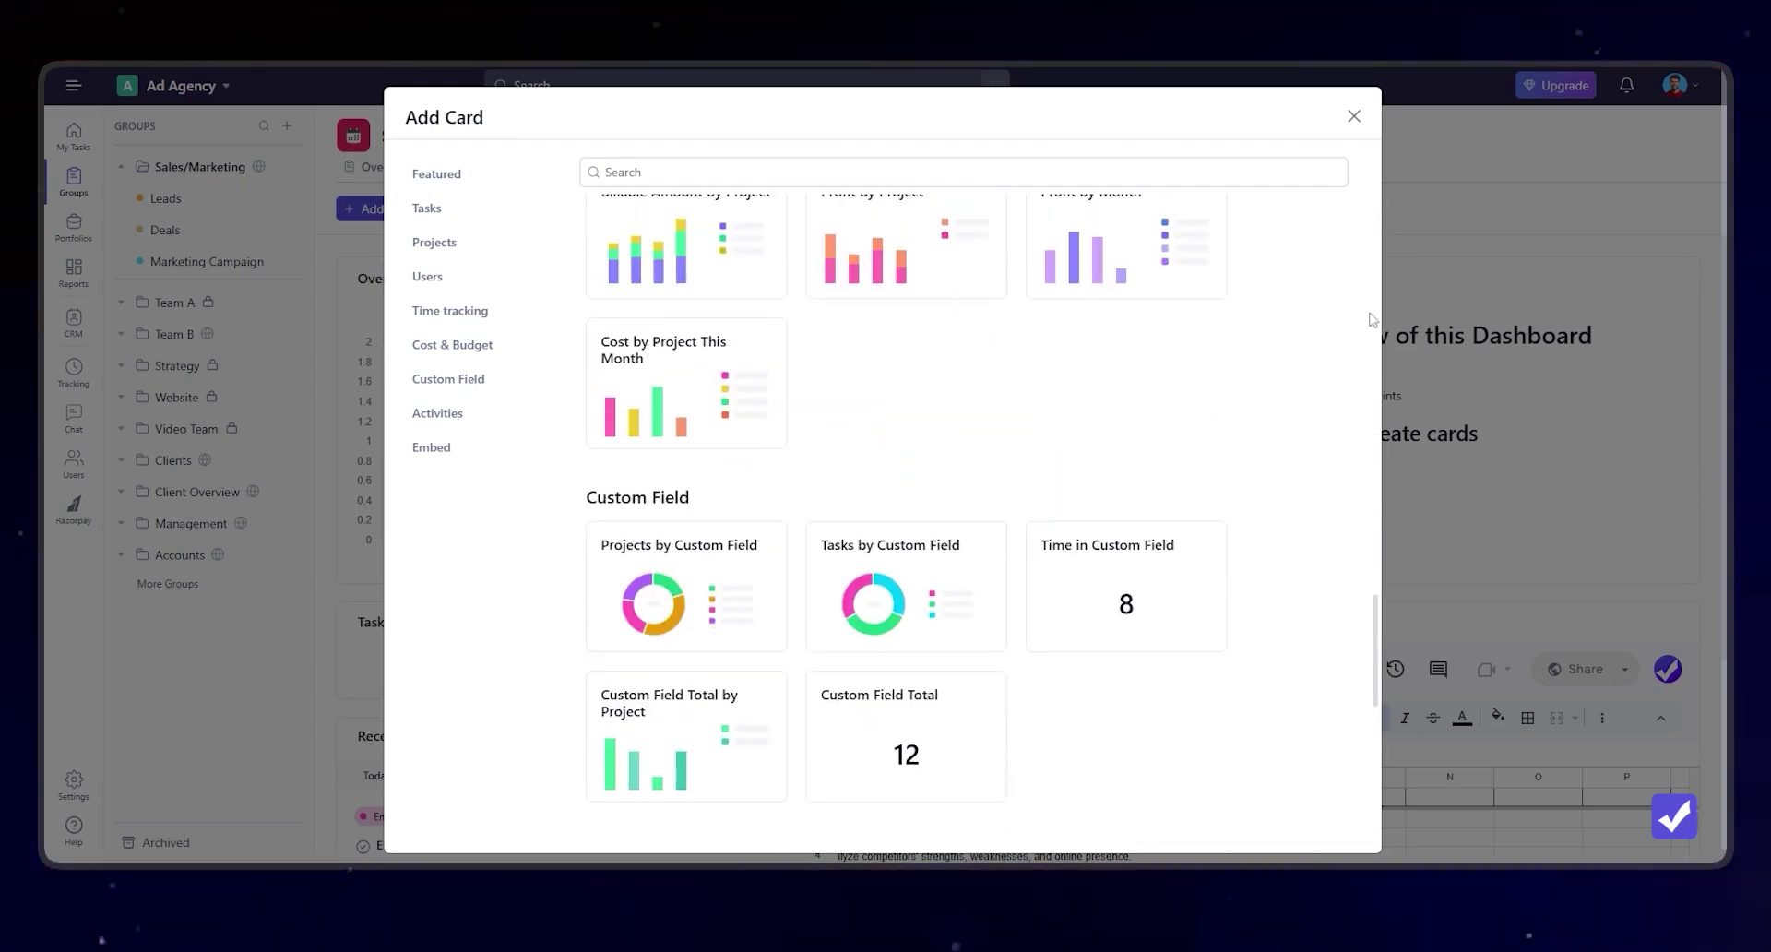
- Close the card catalogue and scroll the dashboard past its rich text notes
left_click(1354, 116)
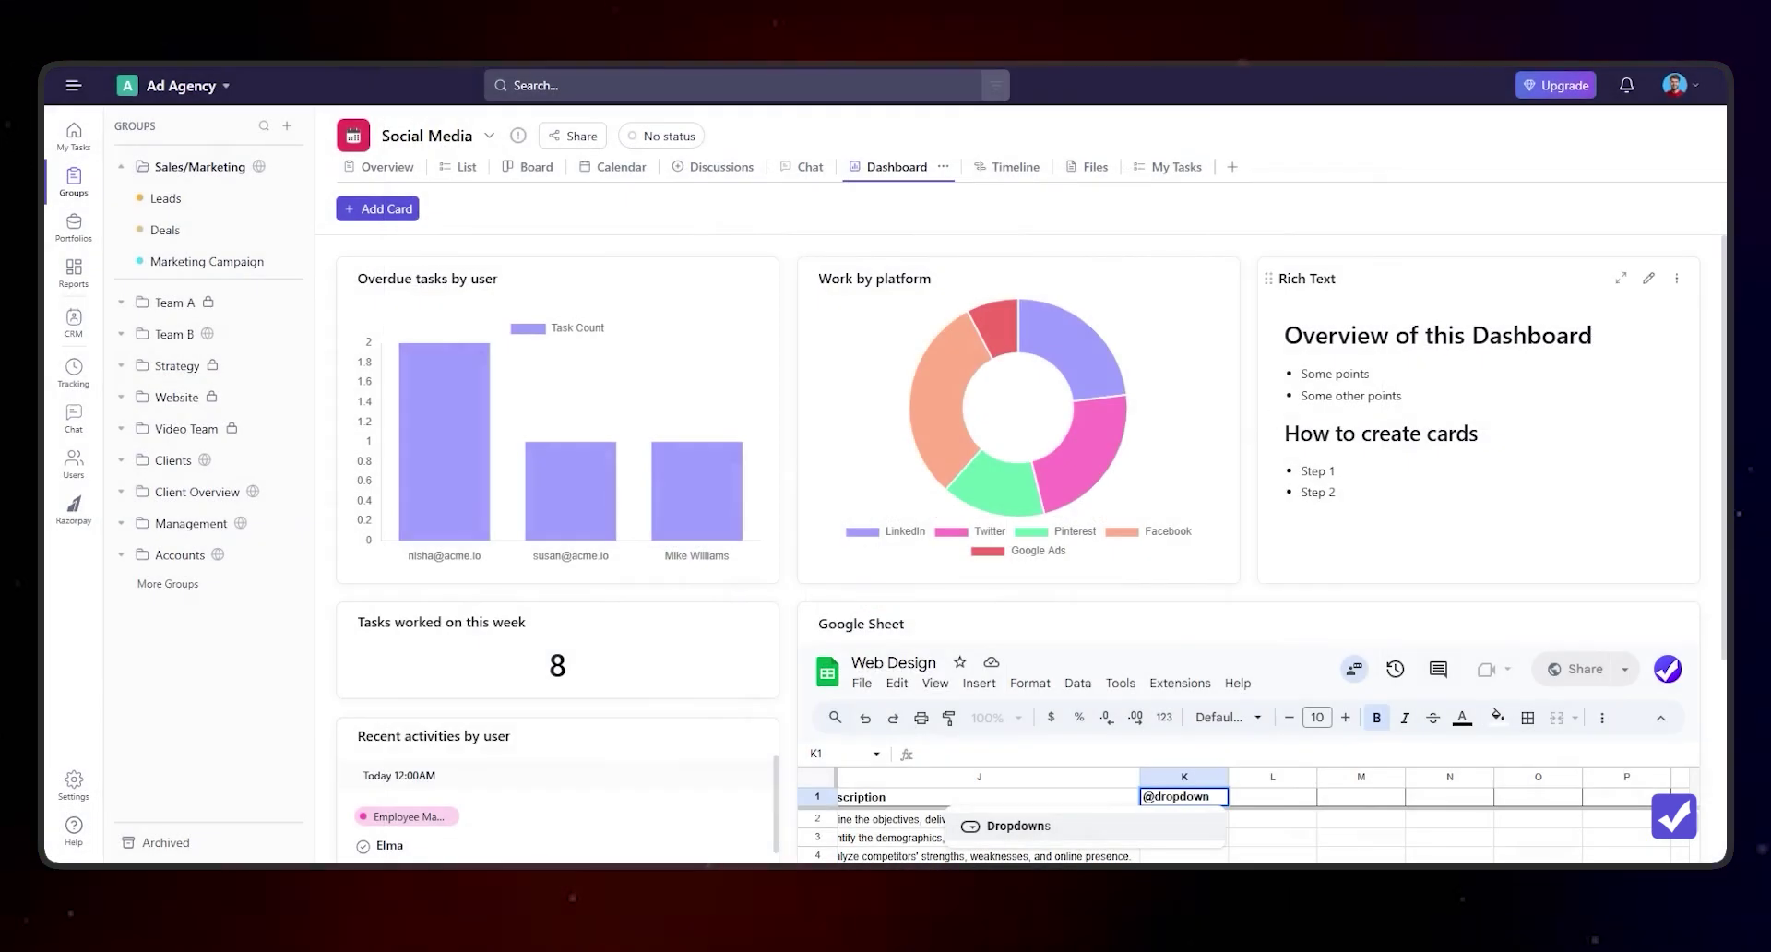
left_click(1285, 433)
scroll(609, 304, "down", 2)
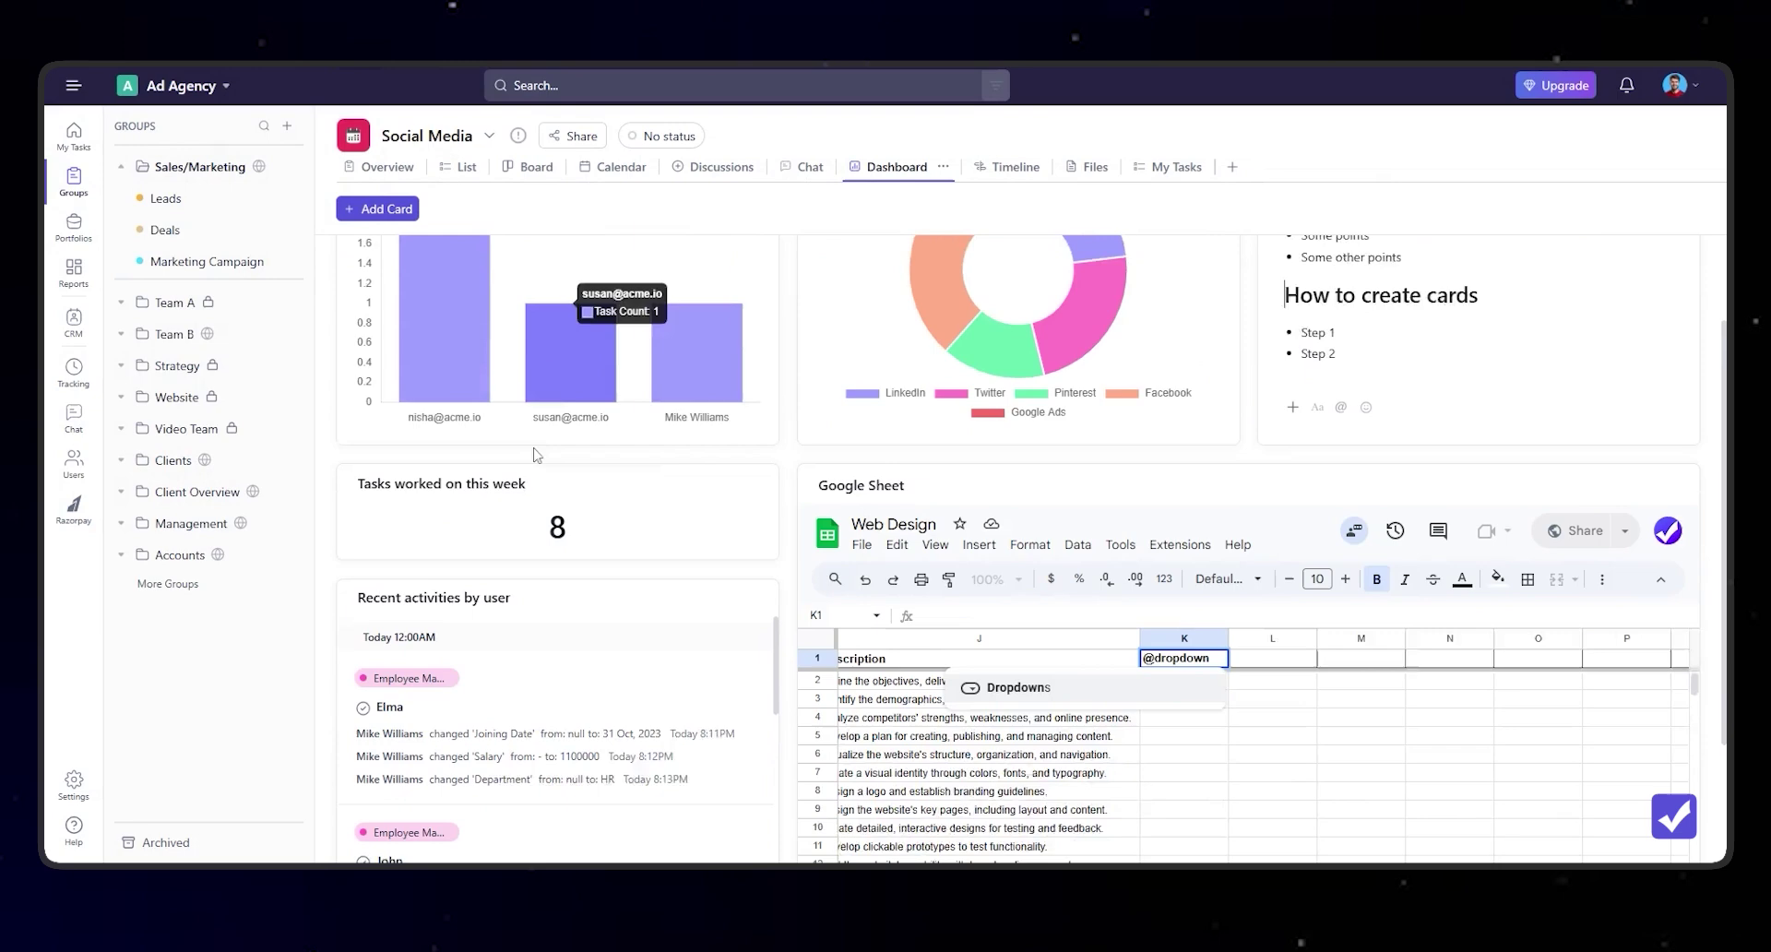
scroll(1224, 584, "down", 3)
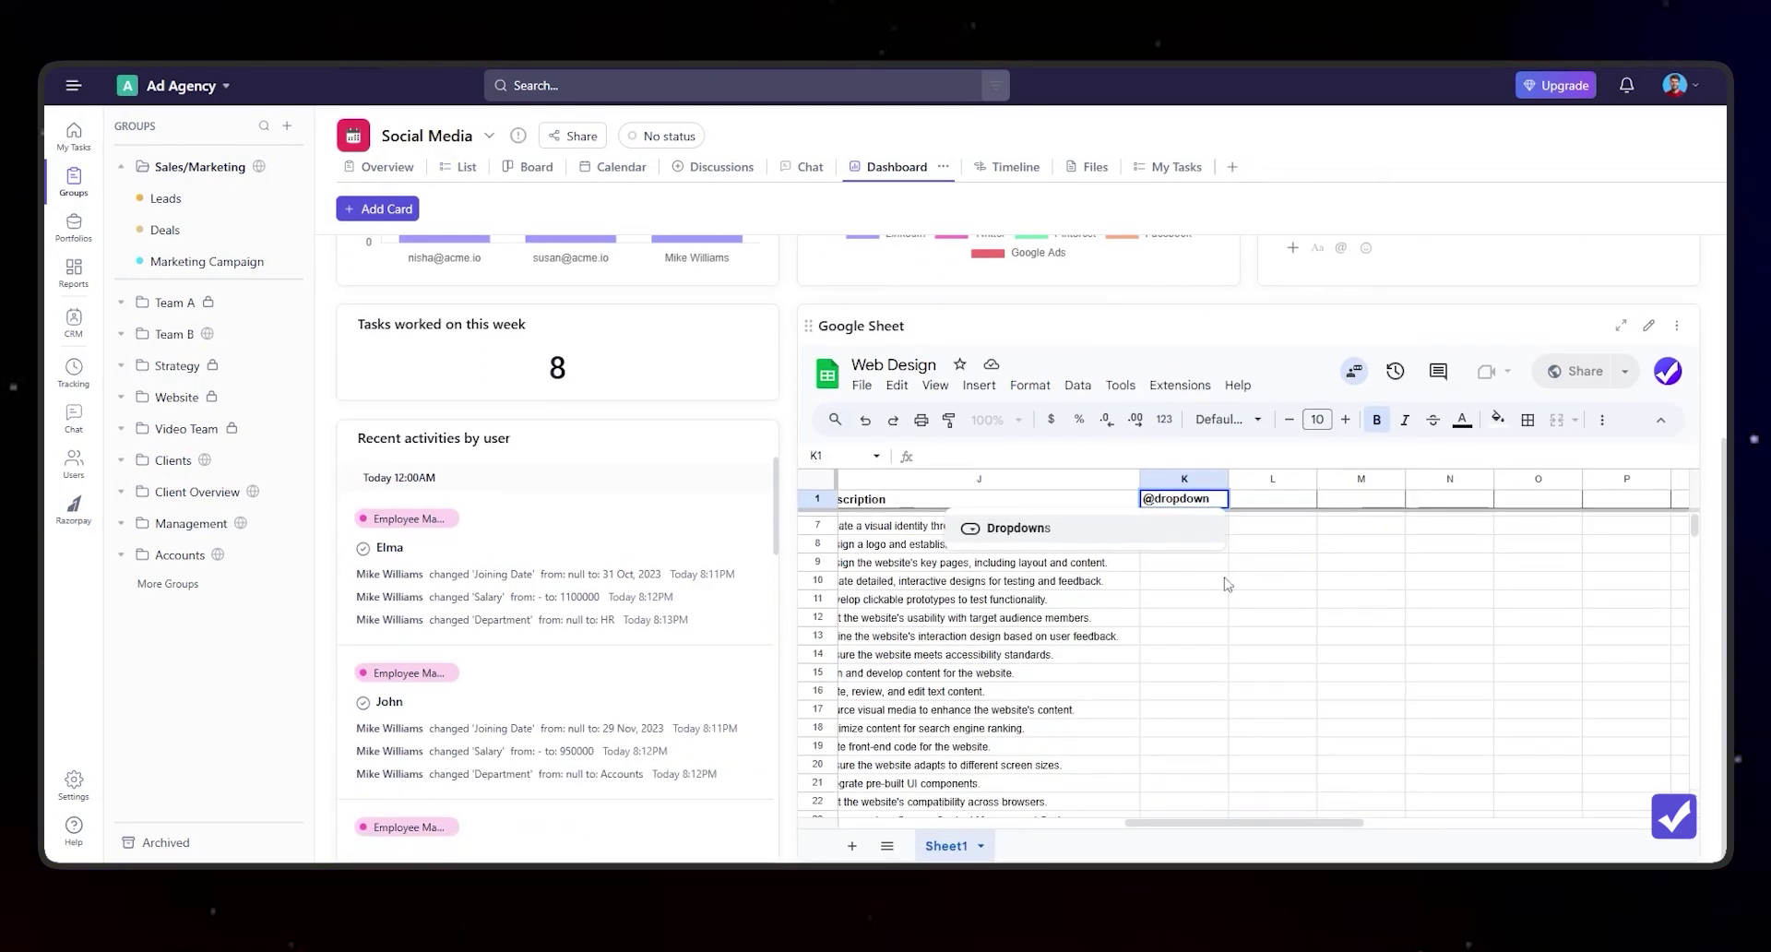
scroll(891, 758, "up", 3)
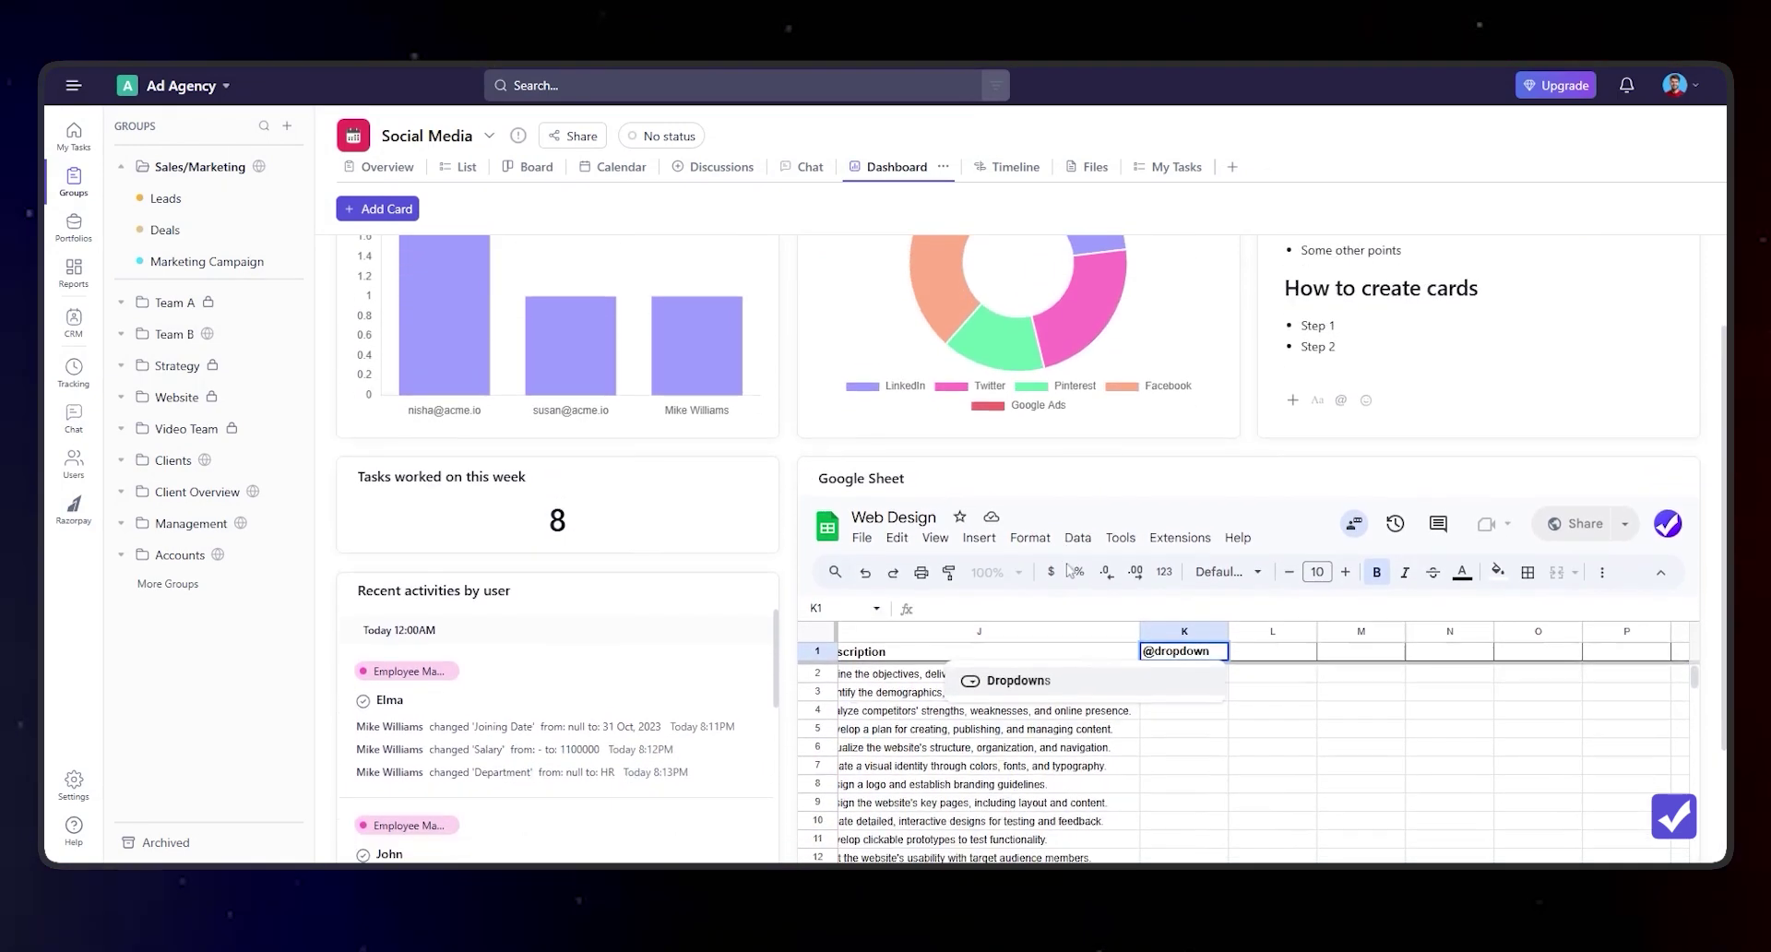
scroll(968, 756, "down", 3)
- Scroll through the embedded Web Design Google Sheet and the Recent activities feed
left_click_drag(1159, 828, 861, 830)
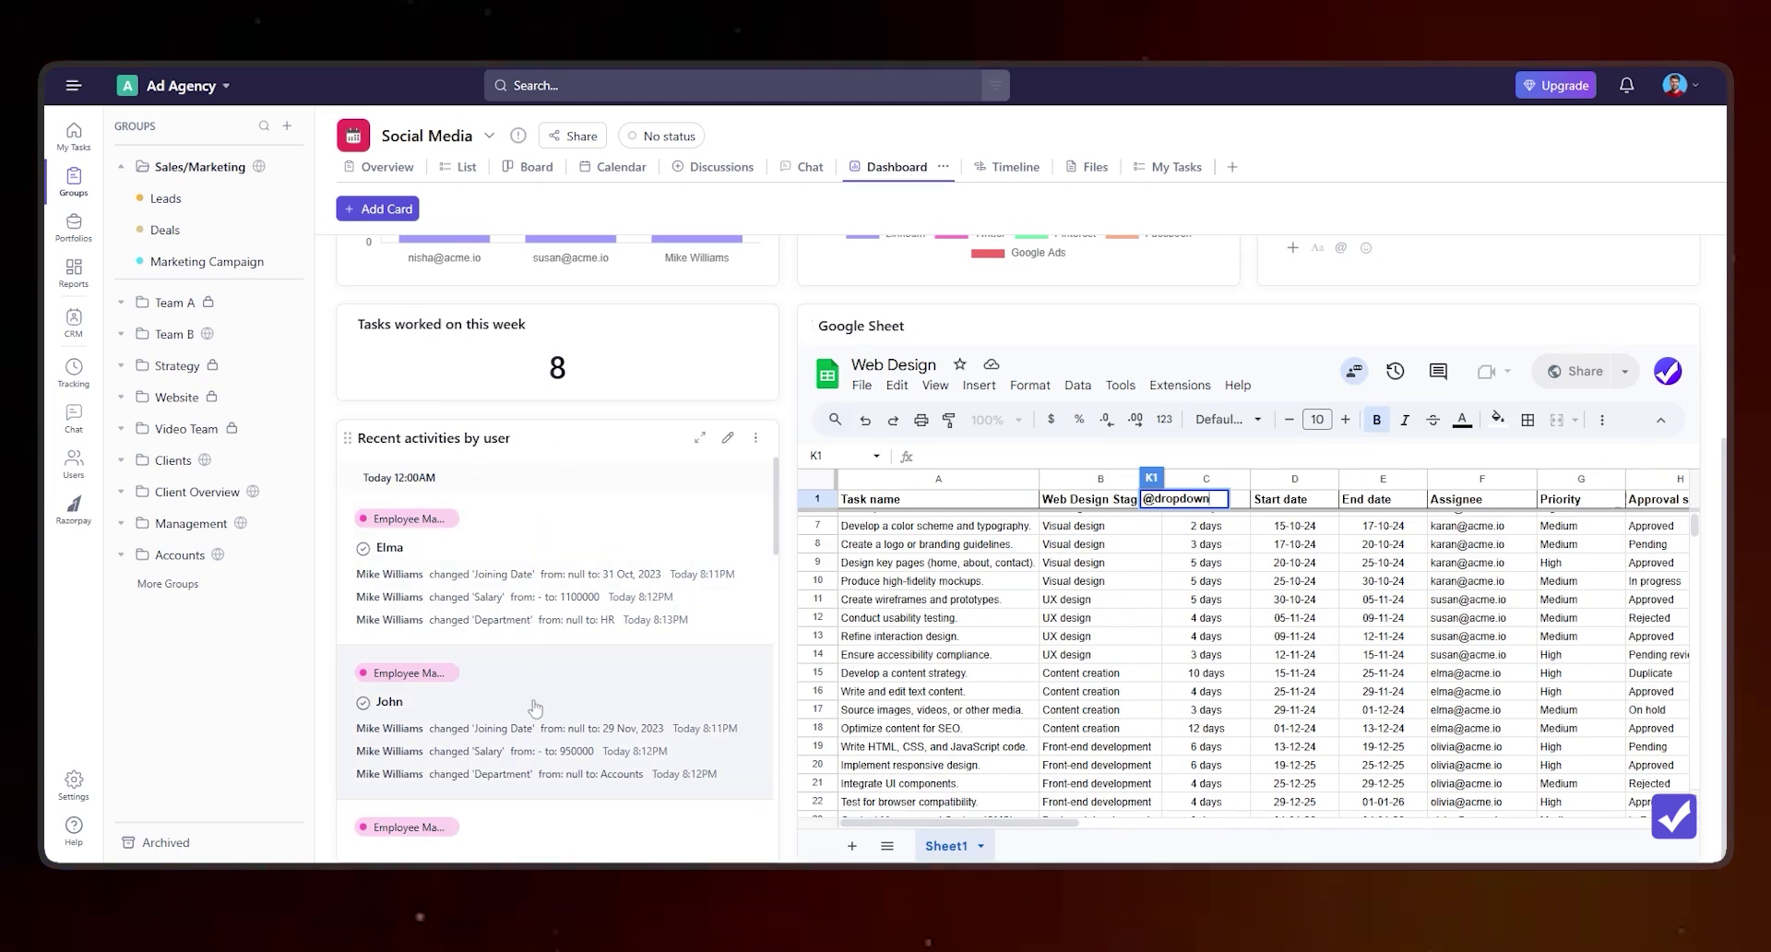
scroll(591, 546, "down", 1)
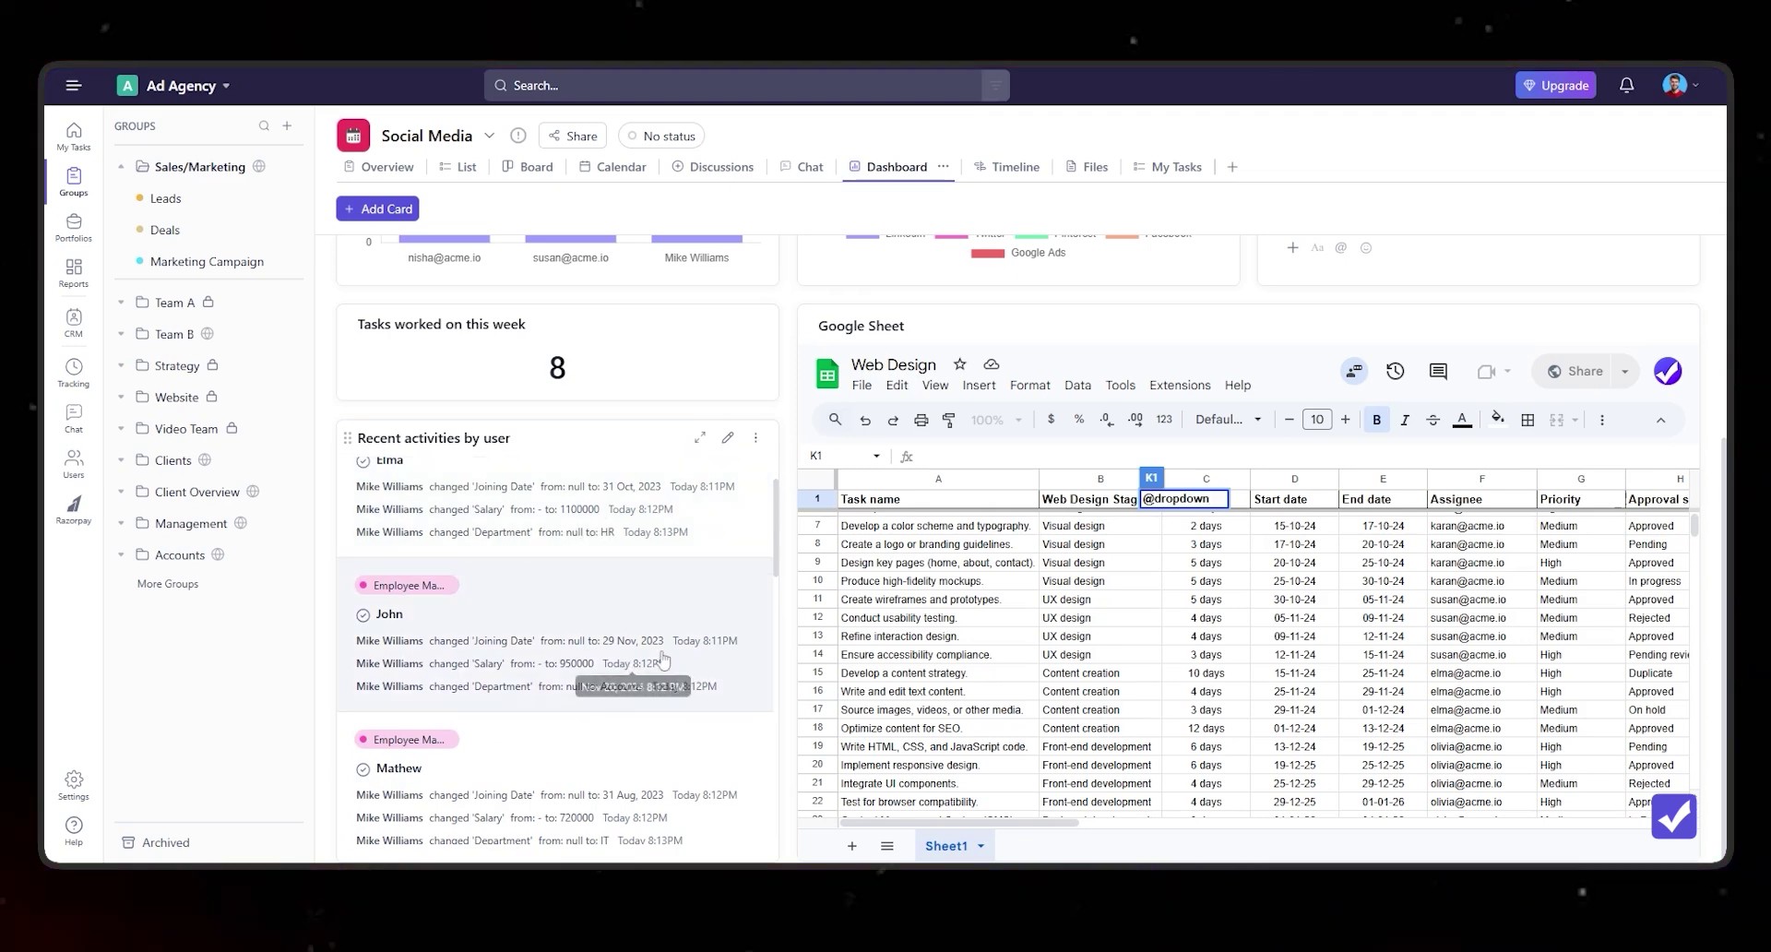
scroll(574, 646, "up", 1)
scroll(573, 680, "down", 1)
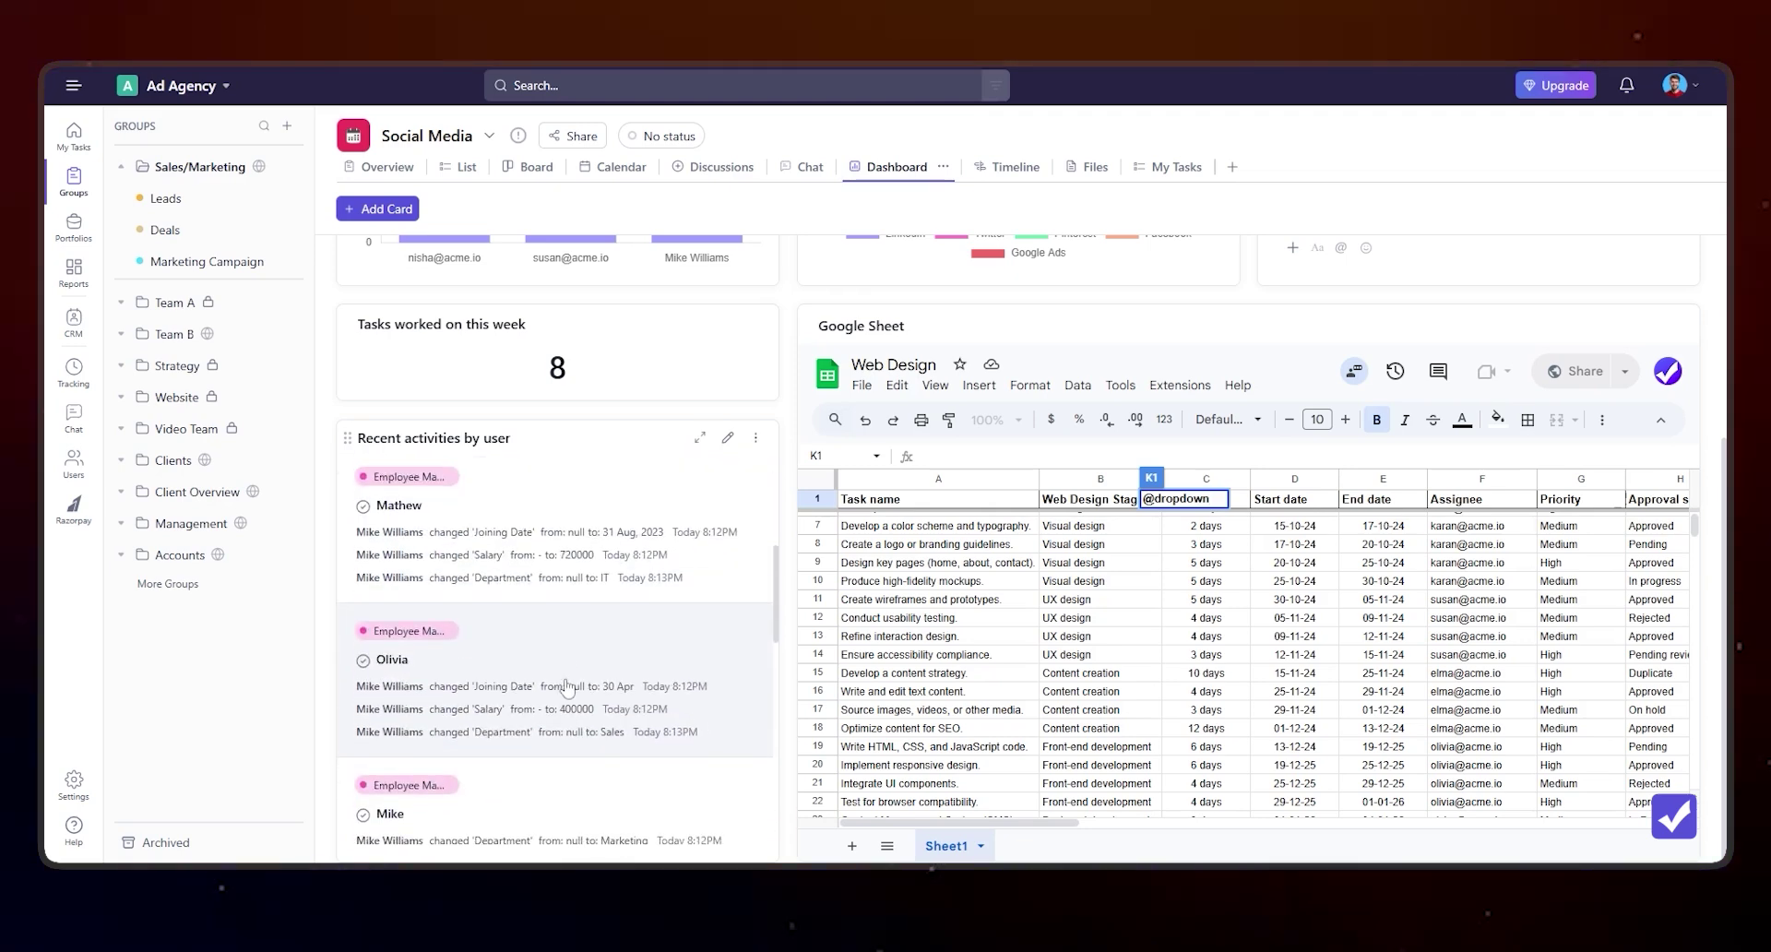
scroll(573, 679, "up", 1)
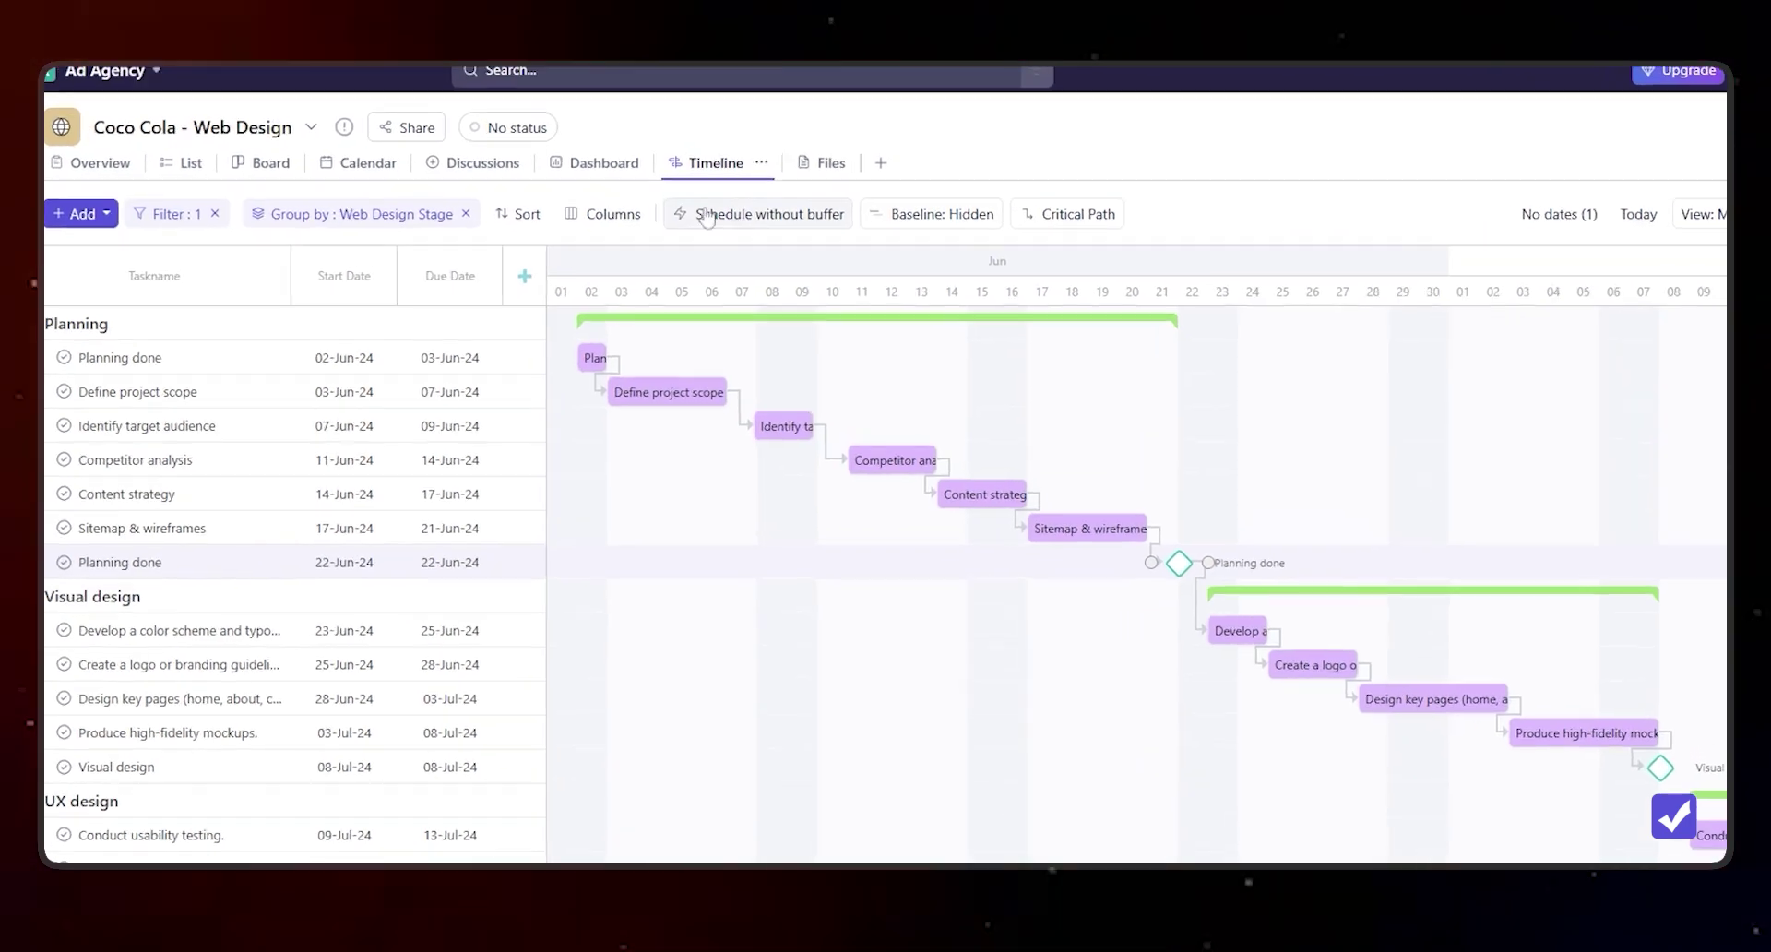
- Check the timeline's Schedule without buffer and Baseline options, toggling Critical Path on then off
left_click(747, 219)
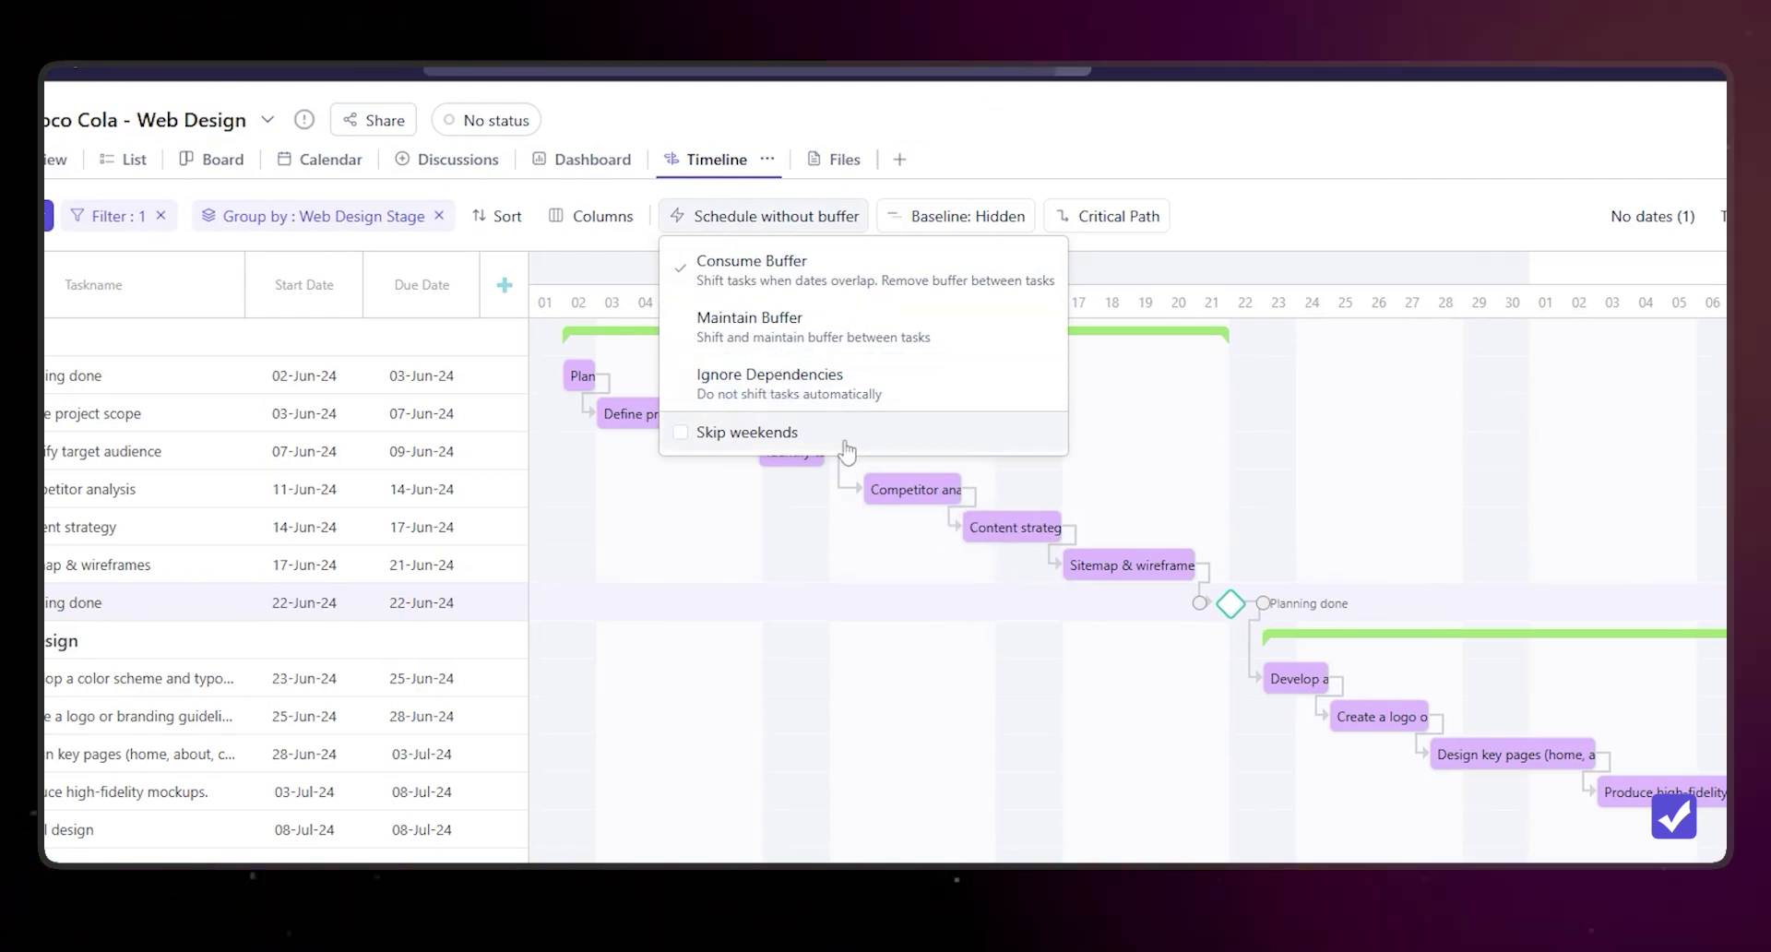
left_click(955, 216)
left_click(1130, 222)
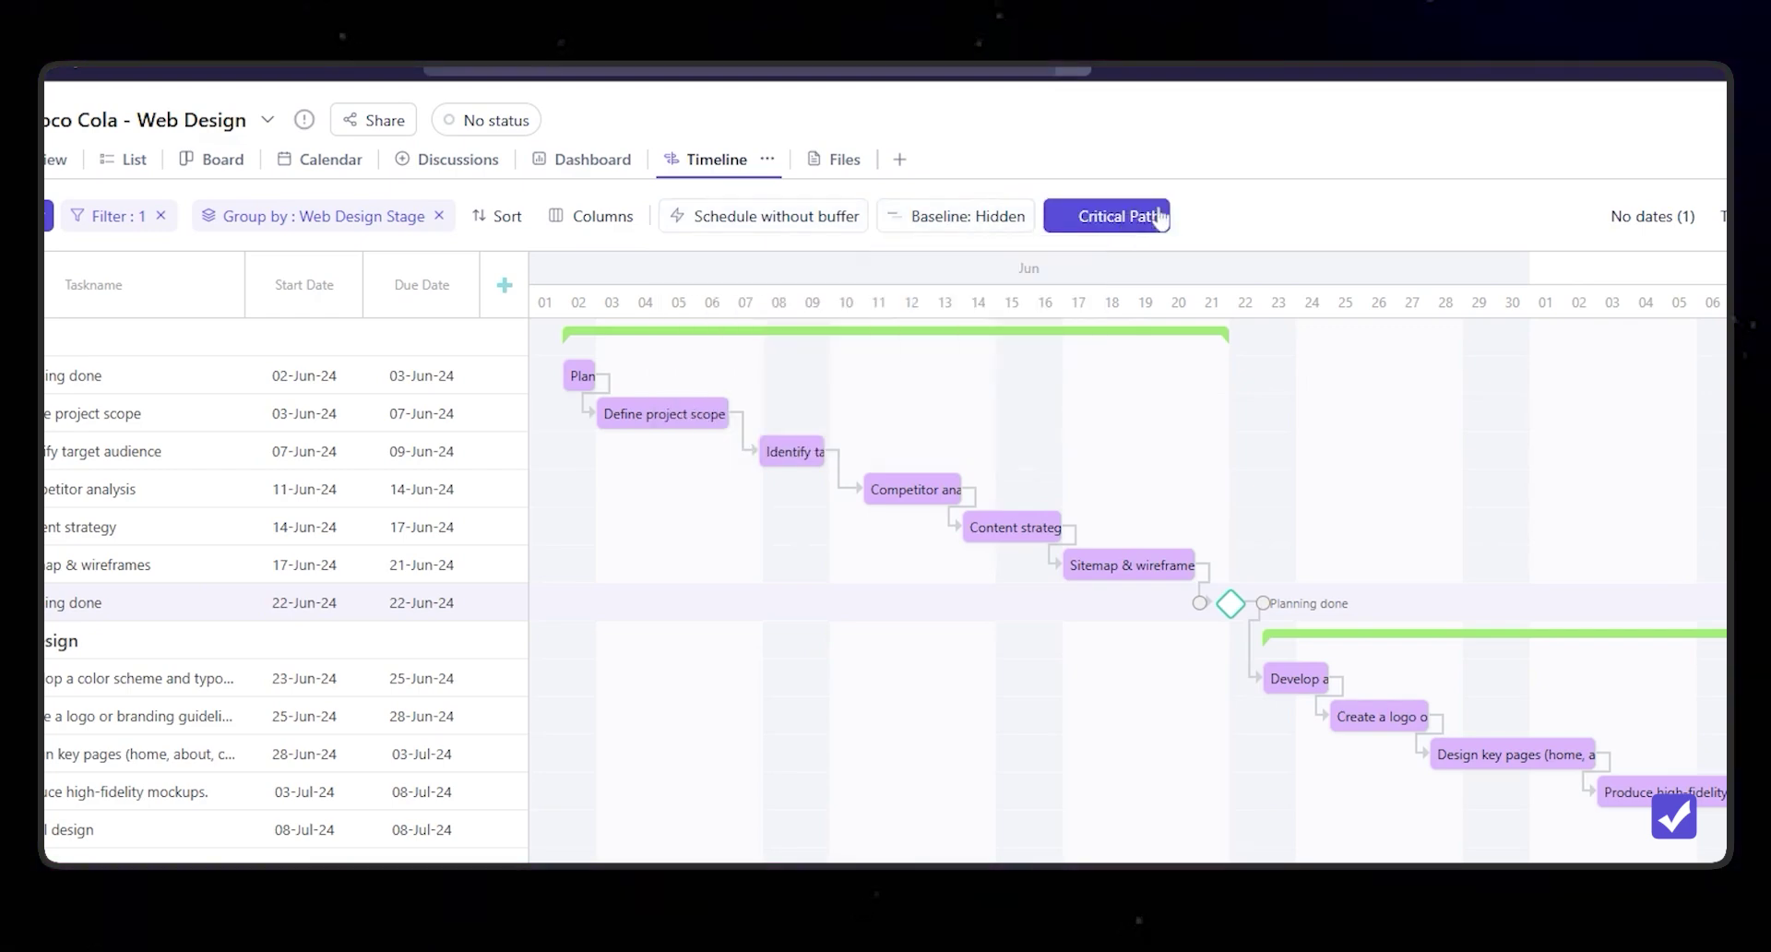
left_click(1111, 226)
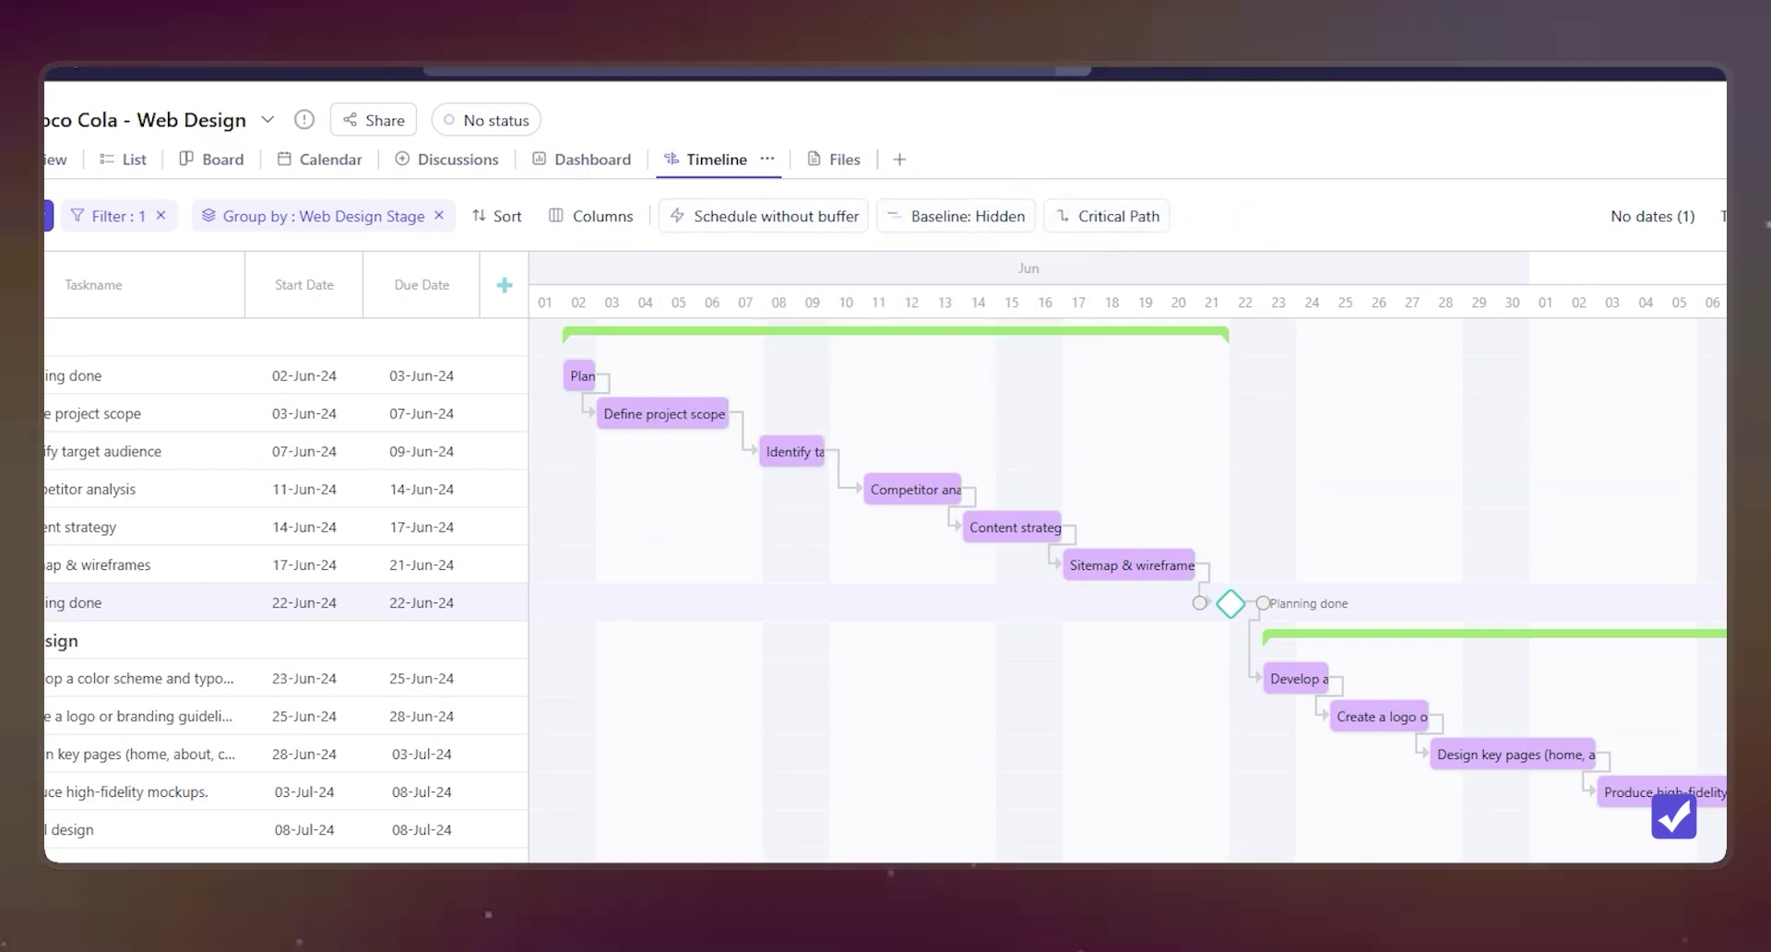
scroll(399, 526, "down", 10)
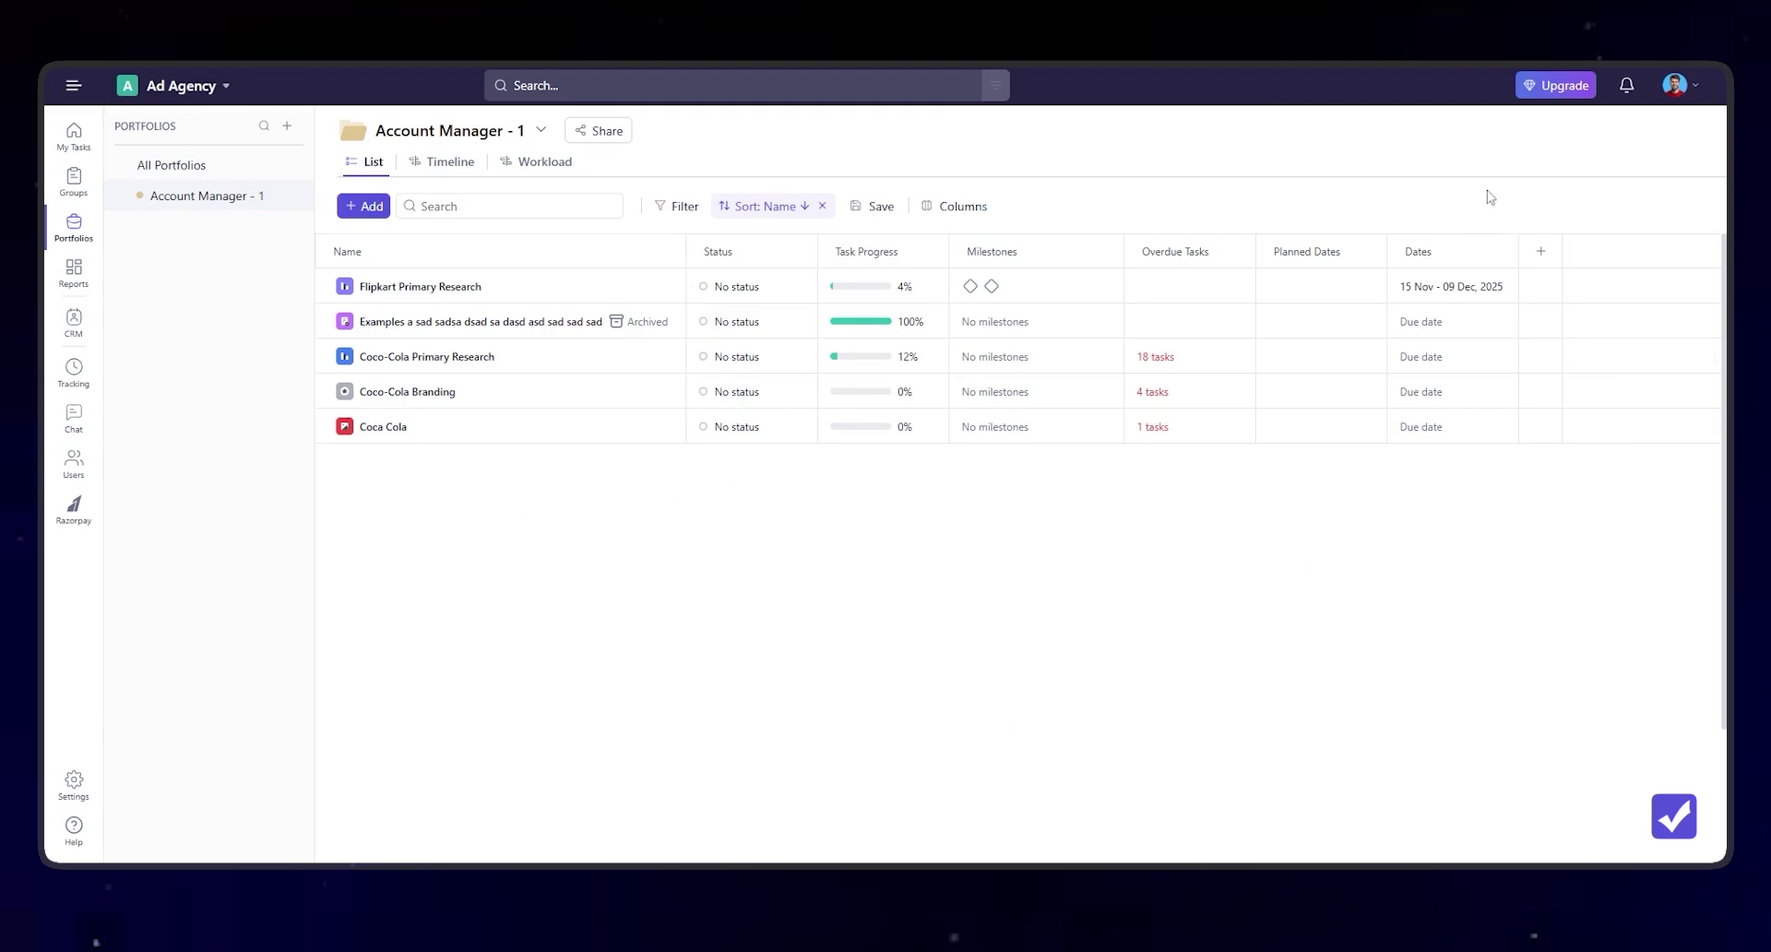
- Inspect the portfolio's milestone and overdue-task cells and scroll down the project list
mouse_move(1140, 316)
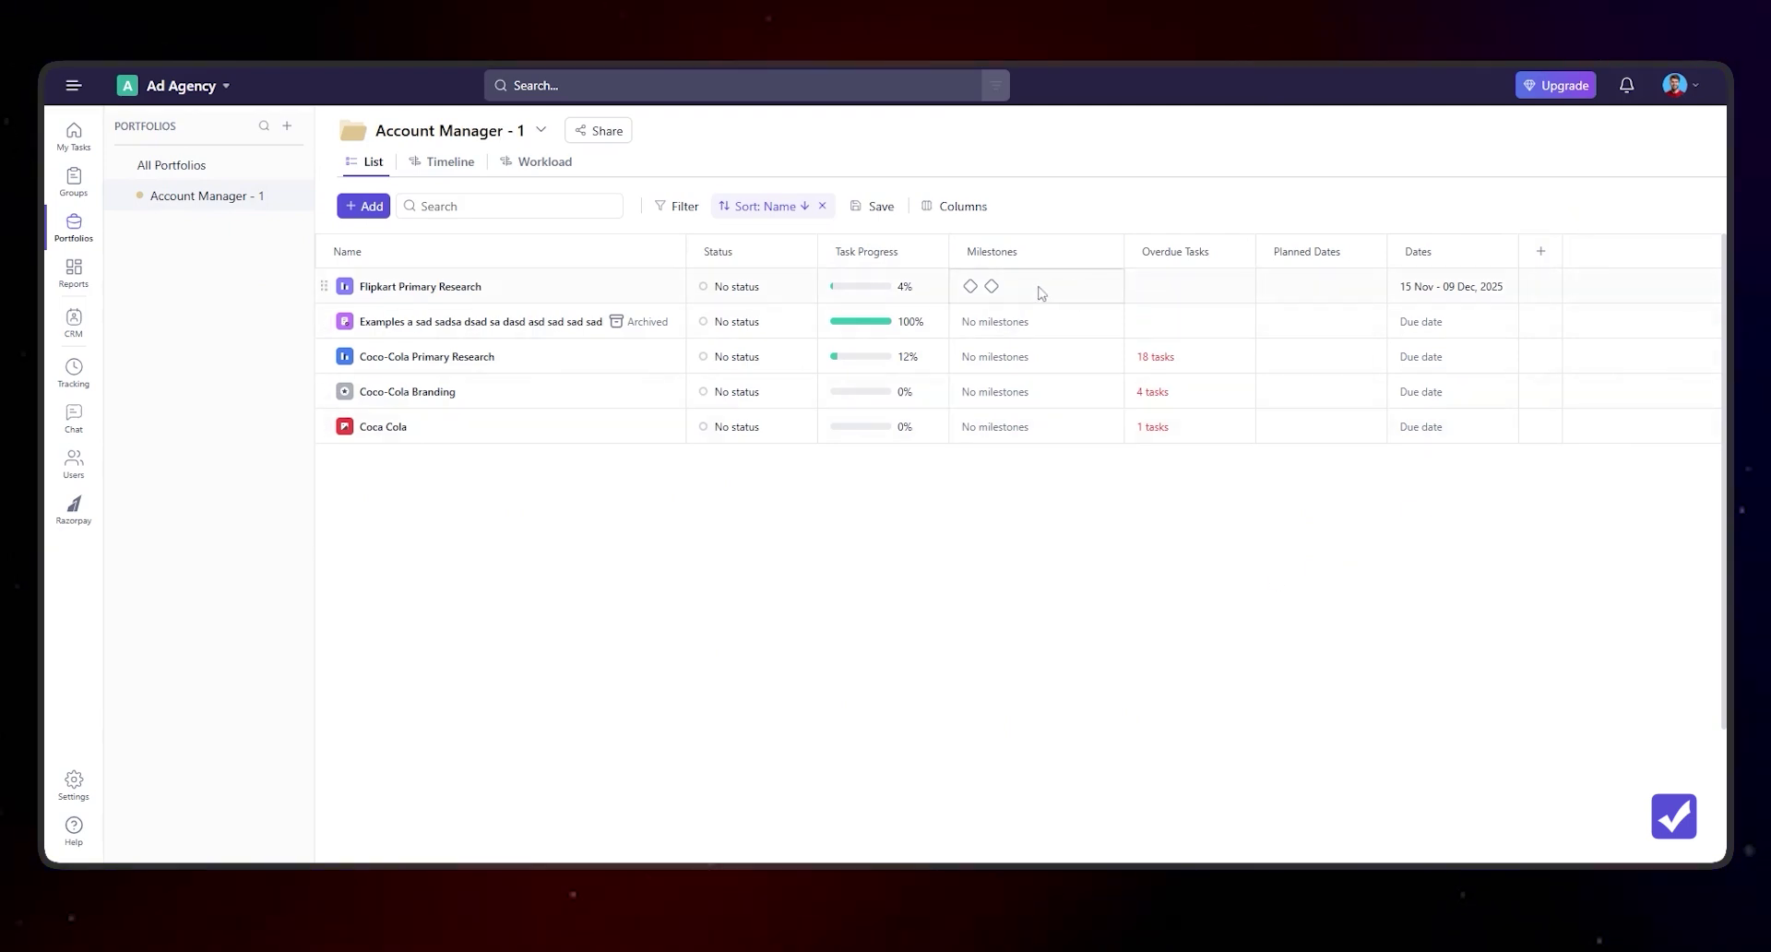
mouse_move(993, 288)
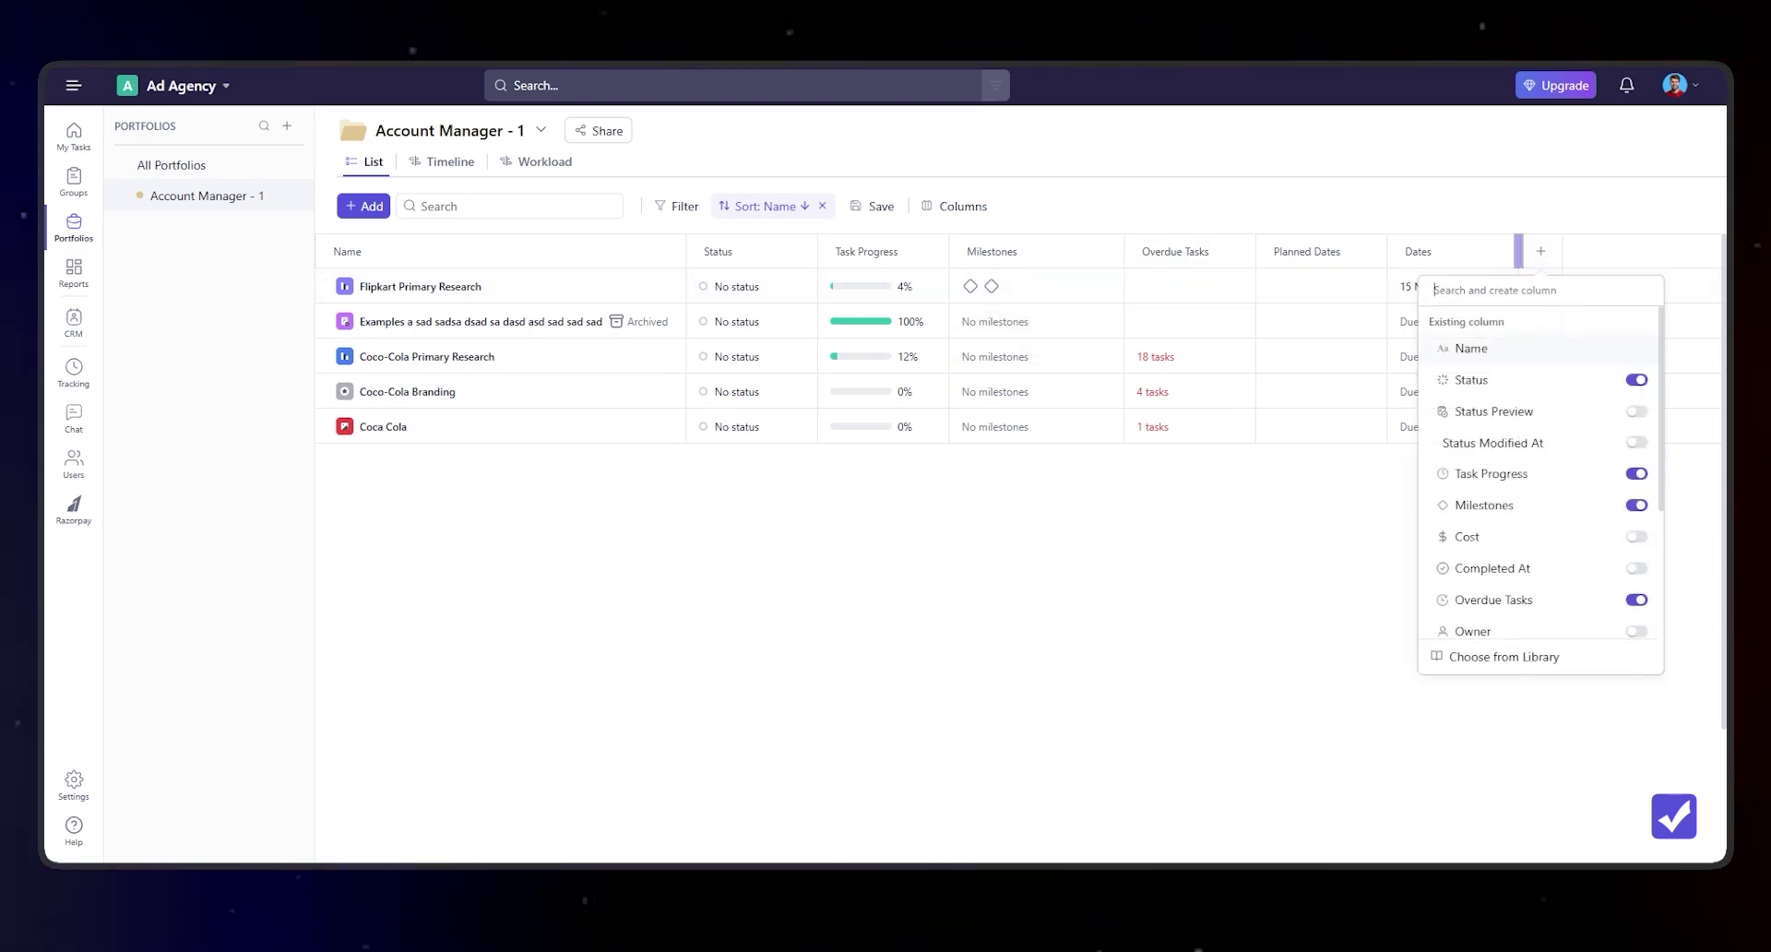
scroll(1522, 377, "down", 2)
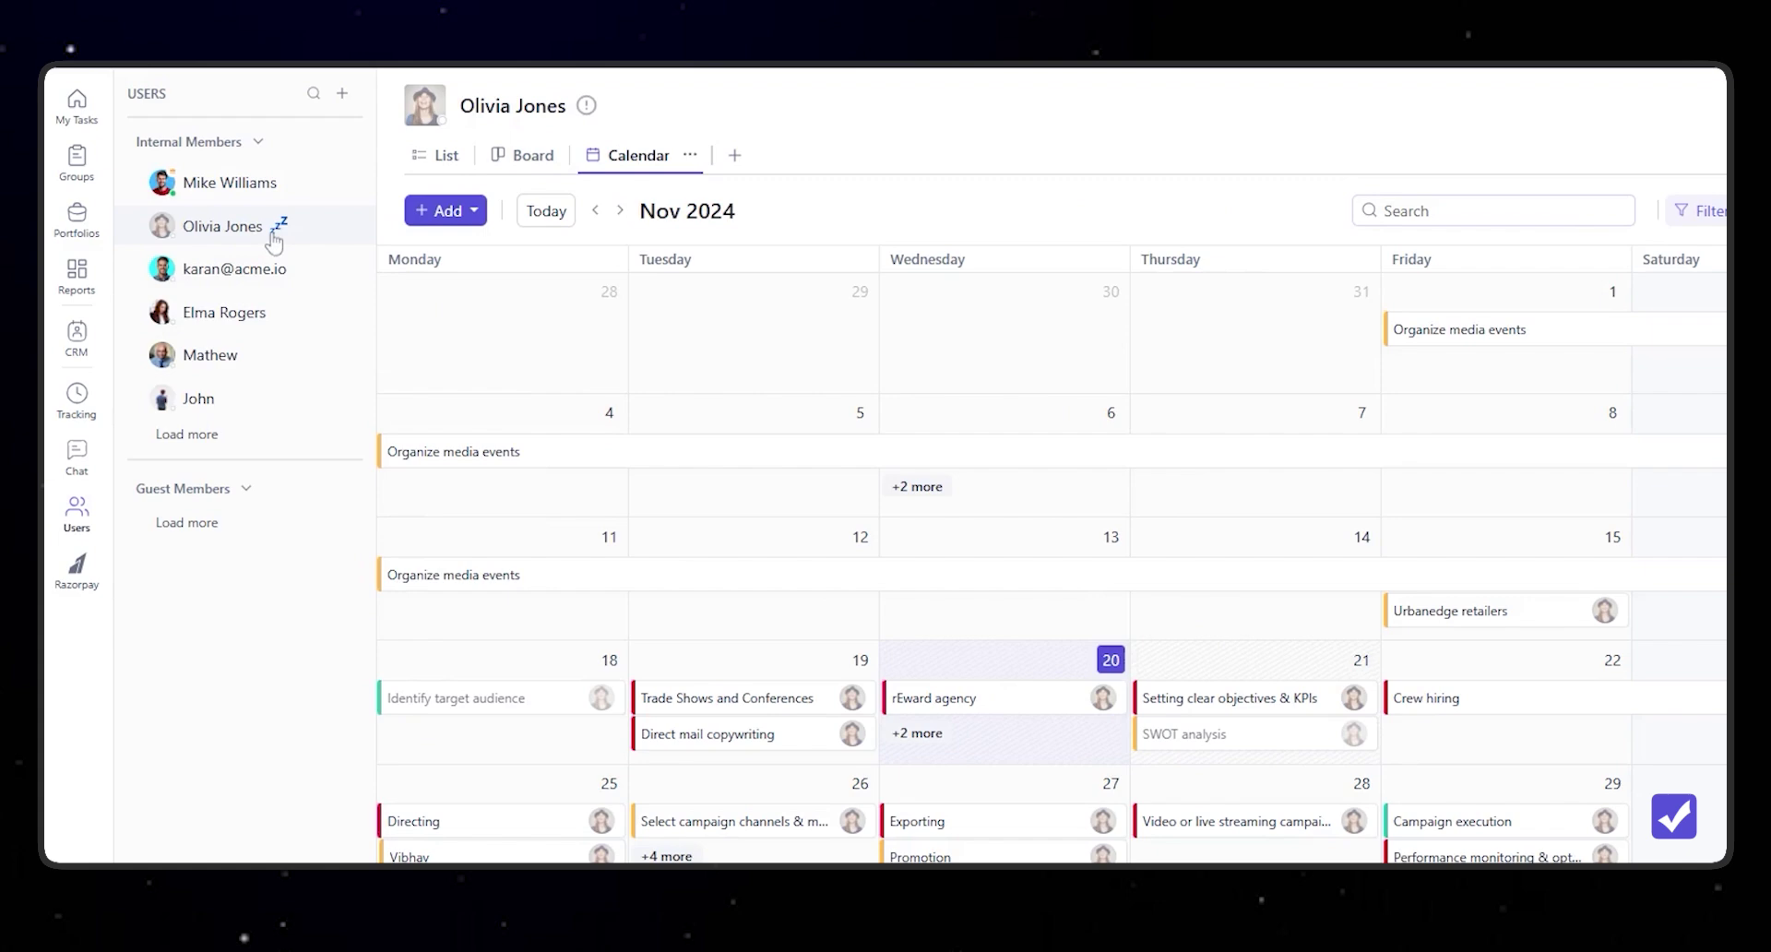
mouse_move(238, 235)
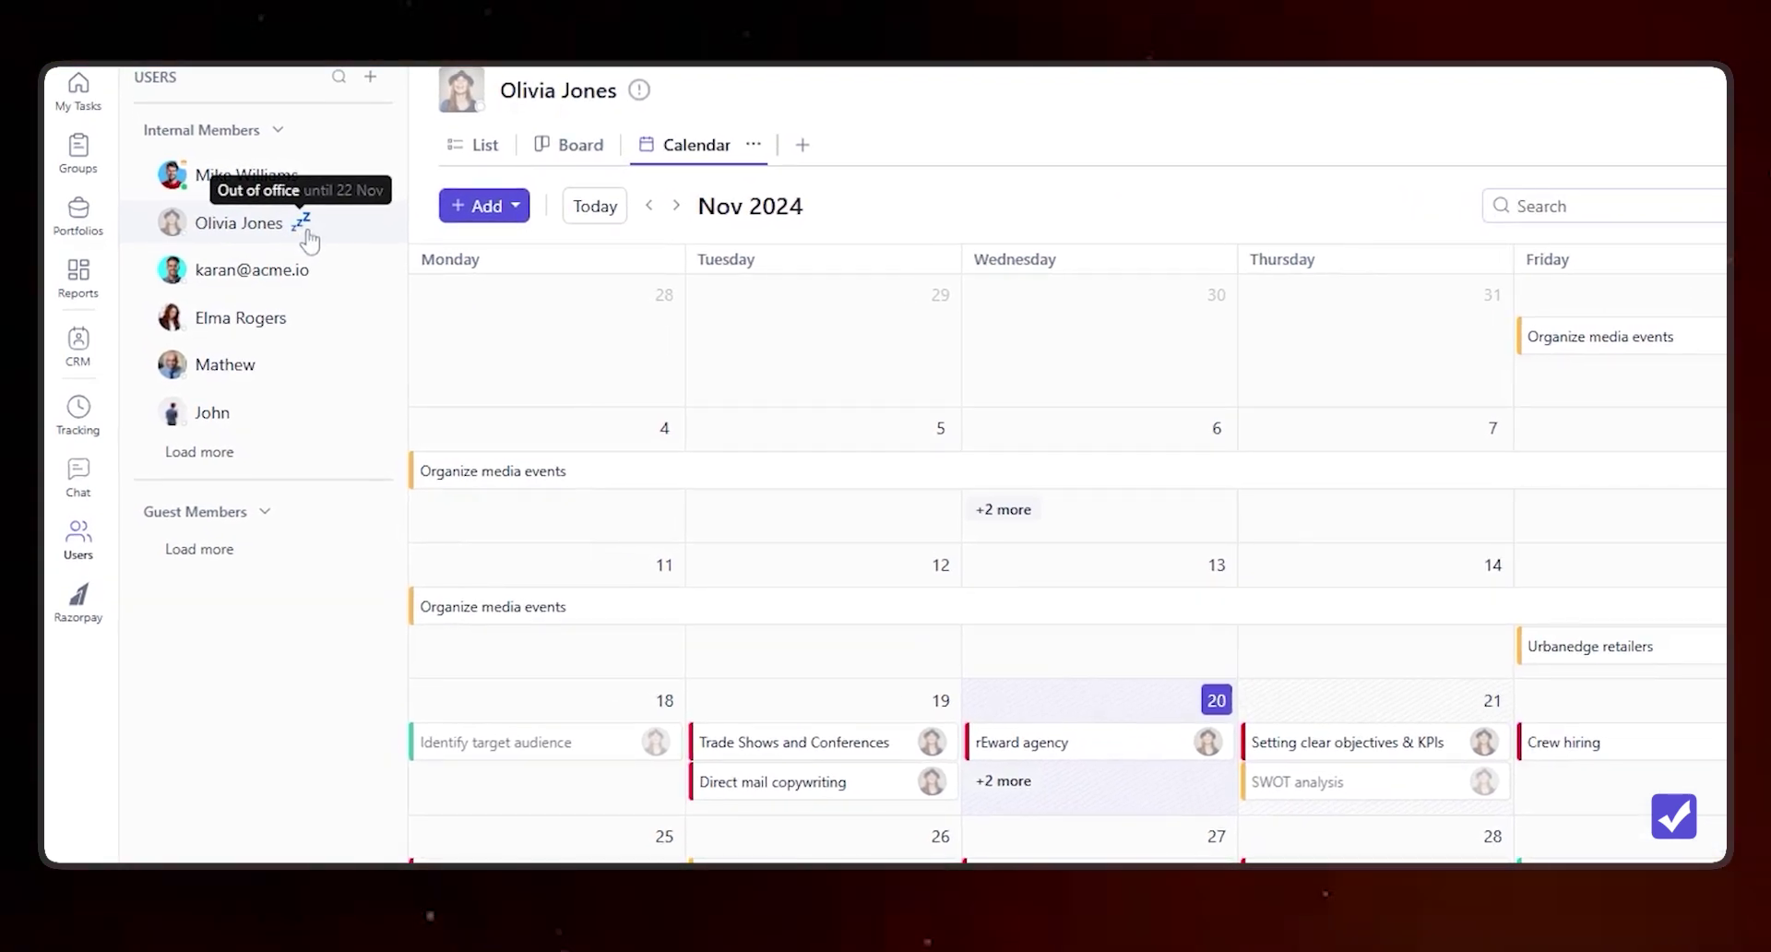
mouse_move(171, 234)
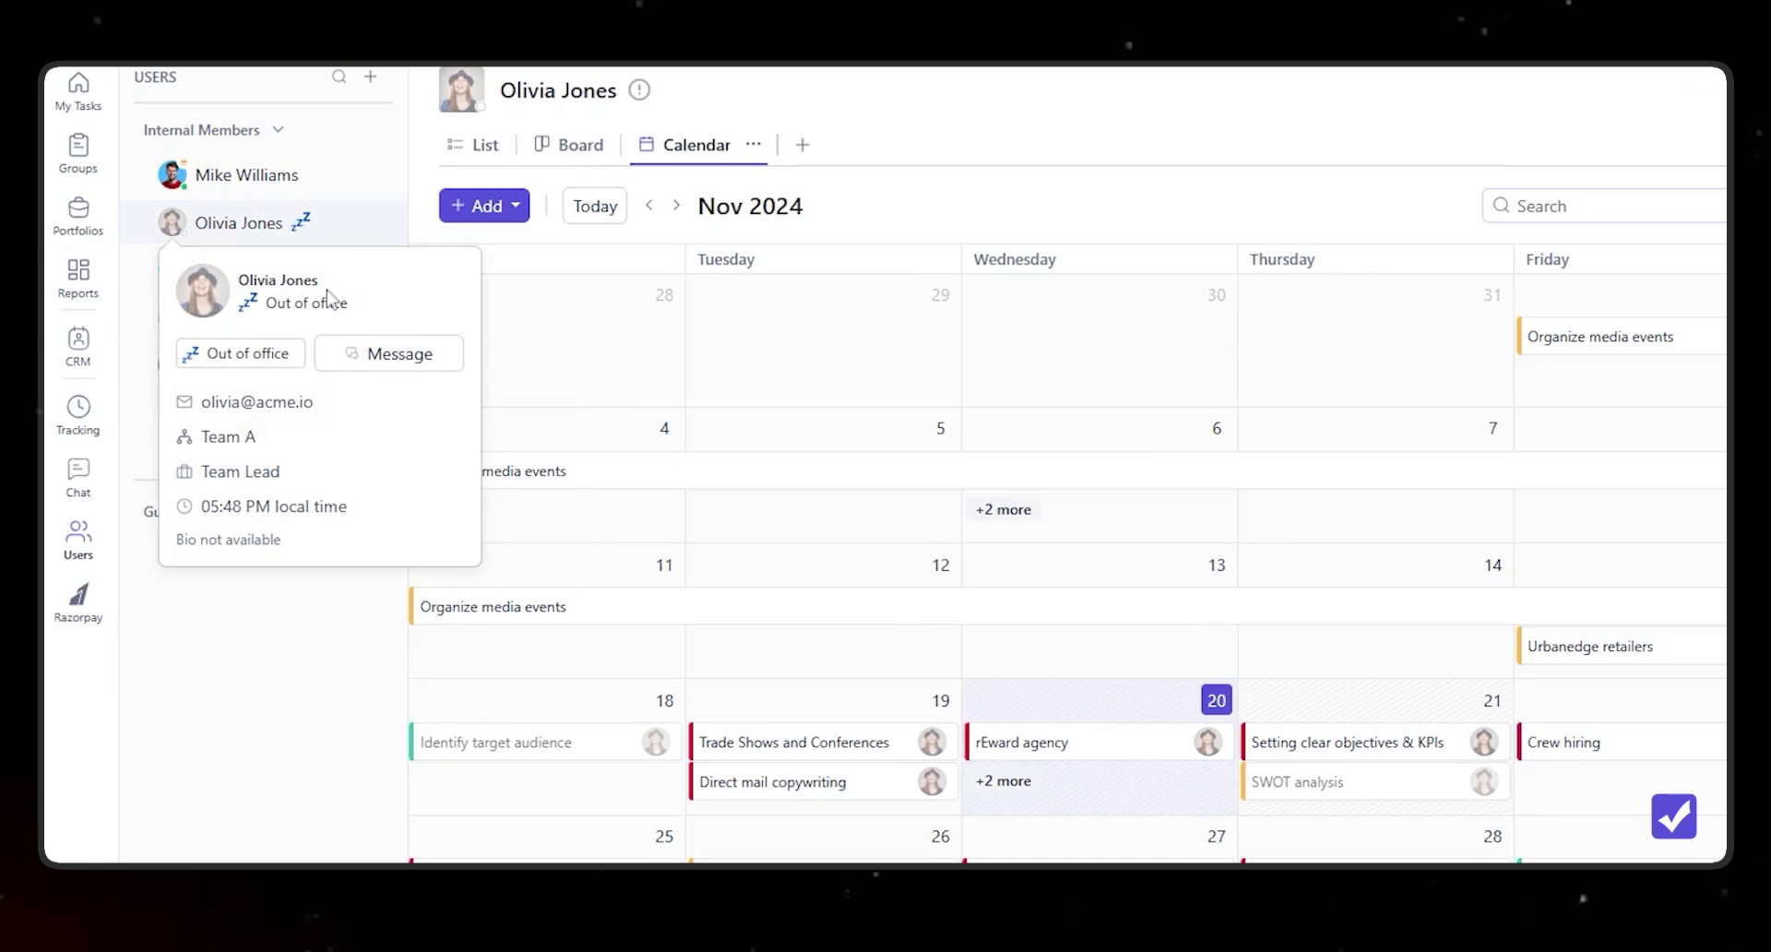
key("/")
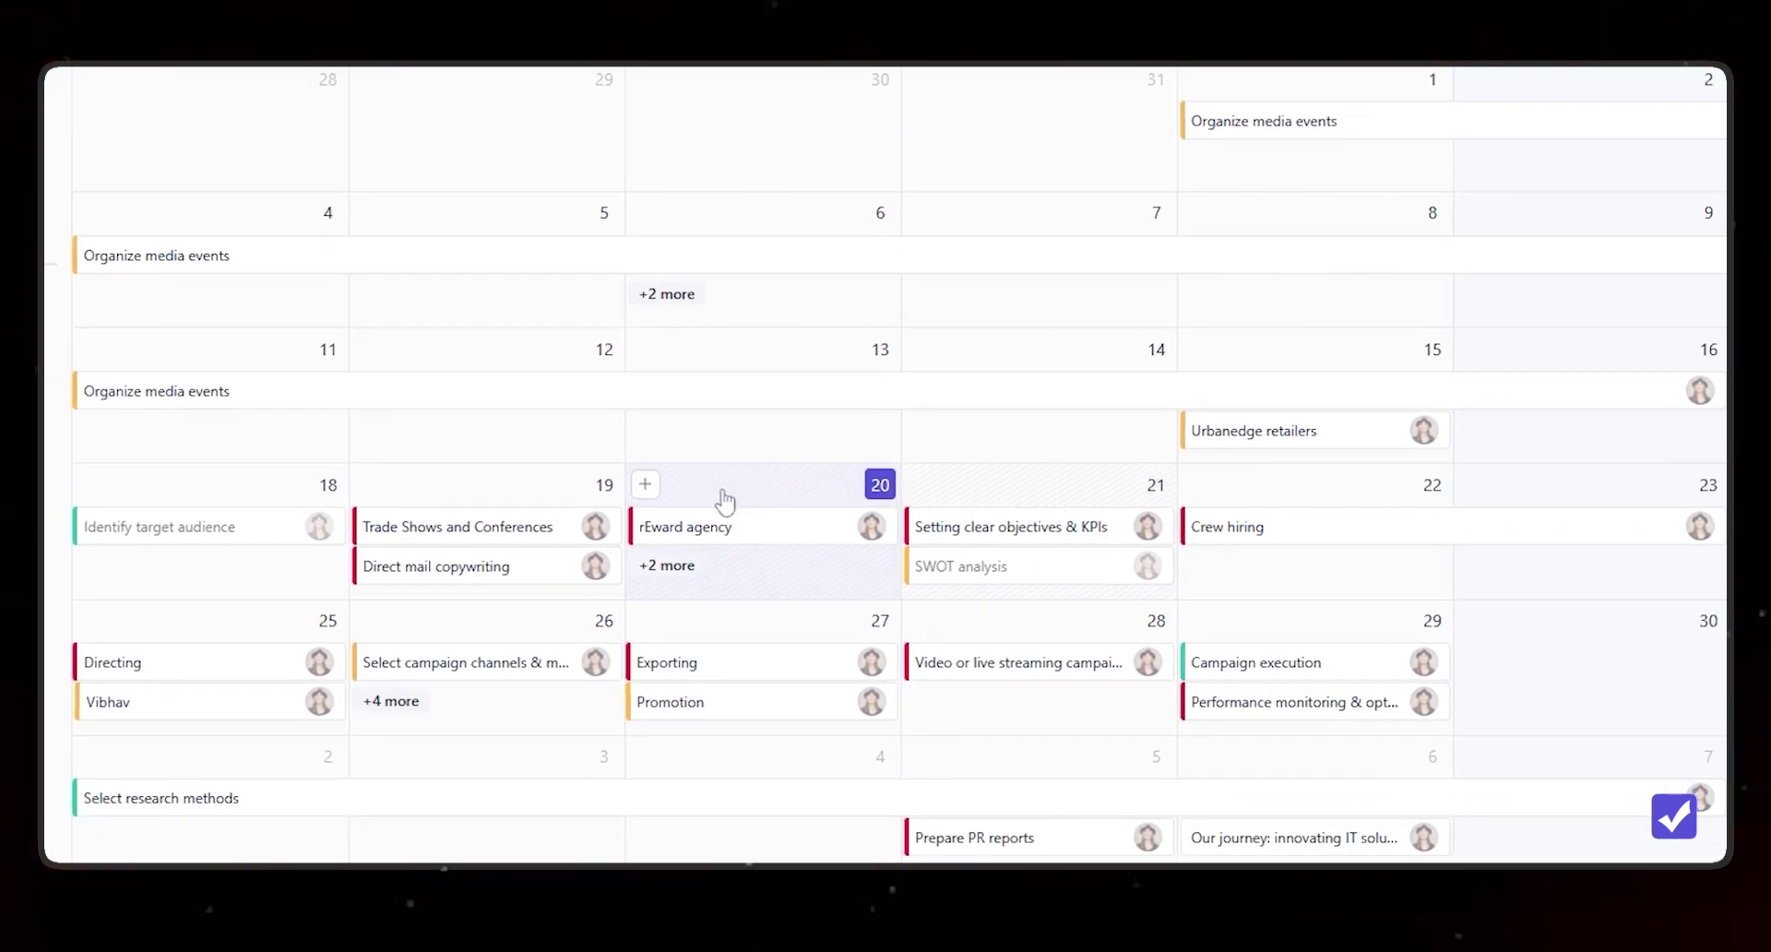